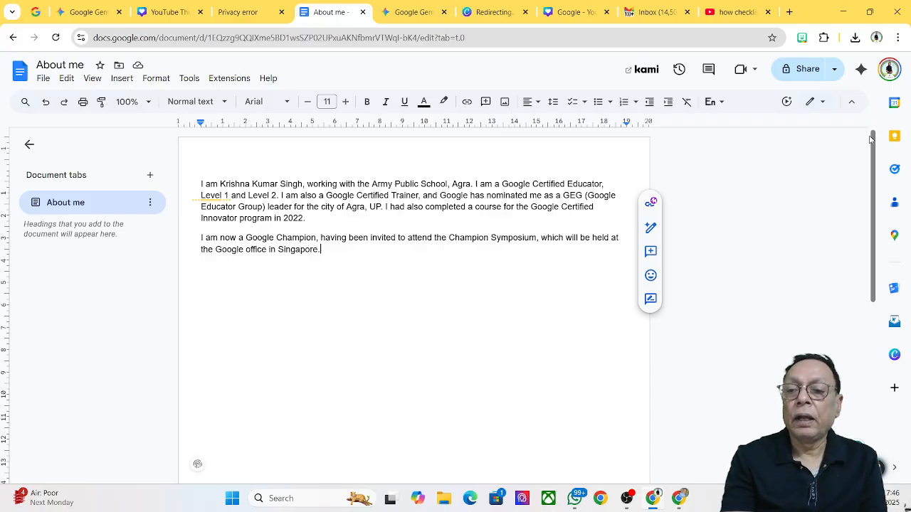
# Step: Switch the document to Suggesting mode and share it with the second account as Editor, with notification enabled
pyautogui.click(813, 105)
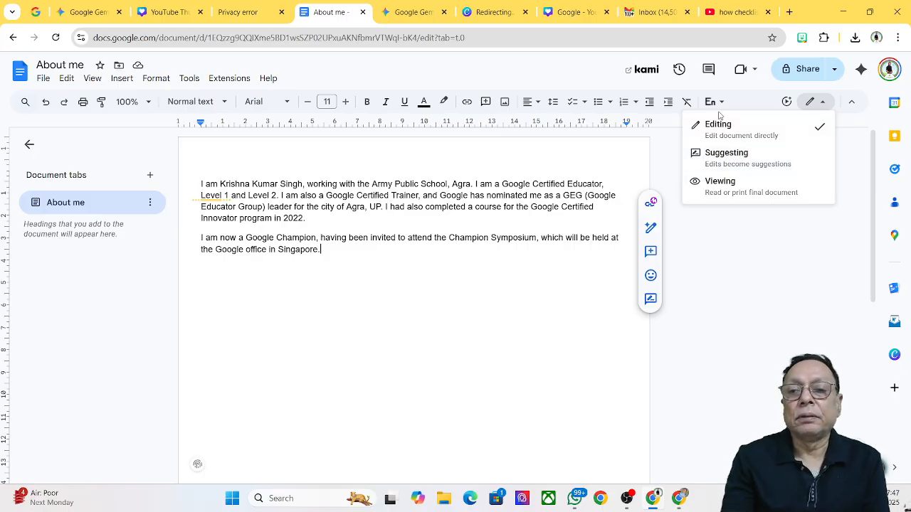
pyautogui.click(728, 156)
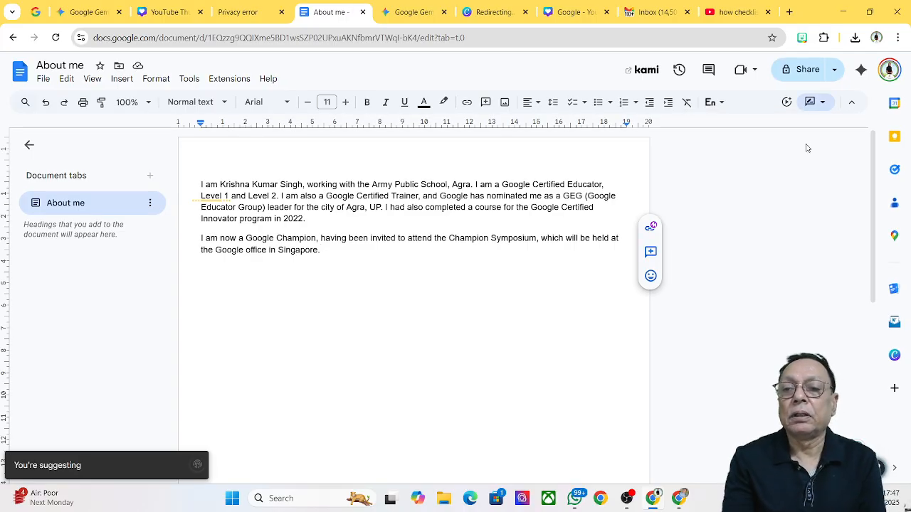
pyautogui.click(807, 71)
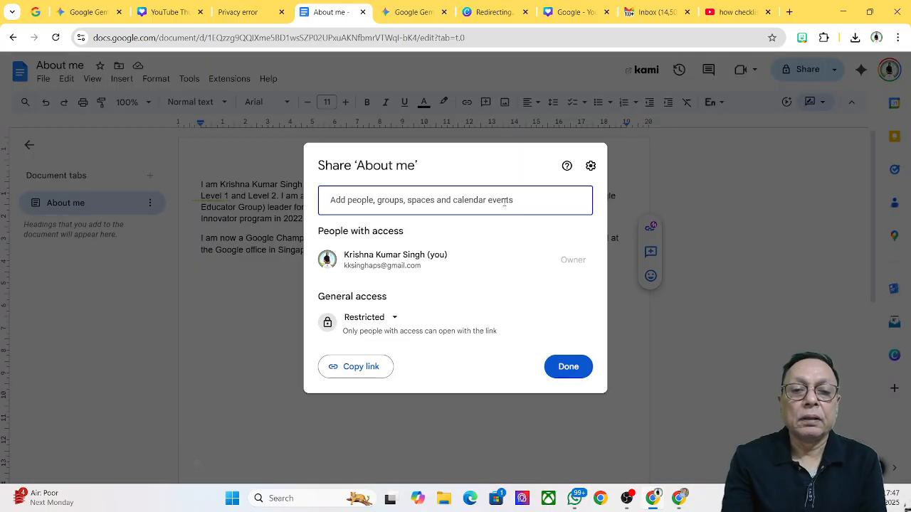
pyautogui.click(504, 202)
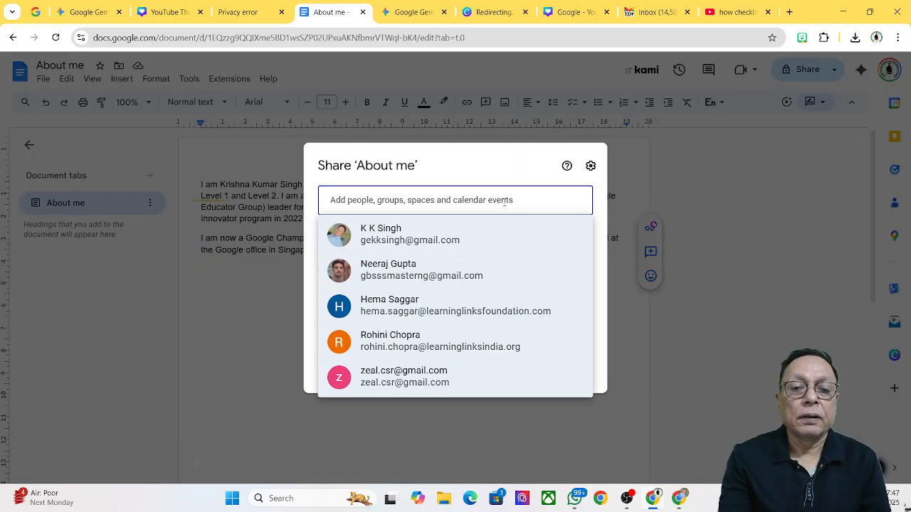
pyautogui.click(448, 249)
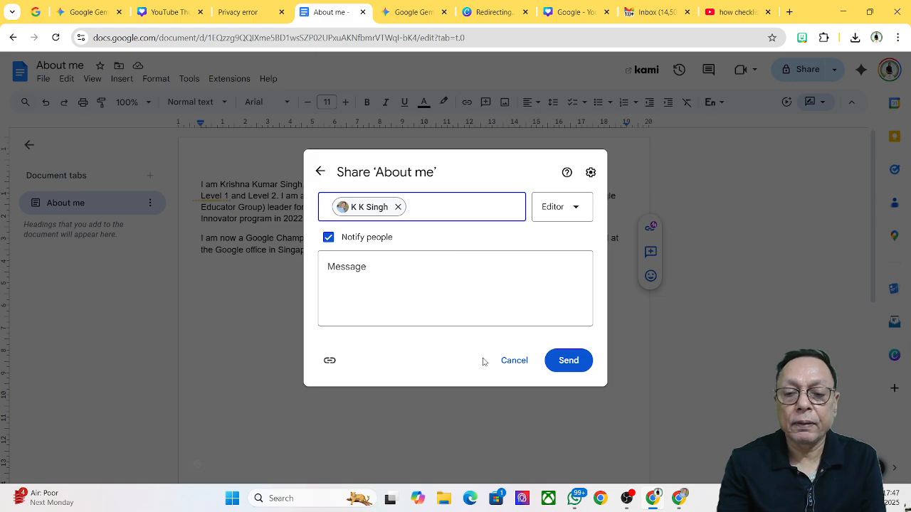
pyautogui.click(569, 365)
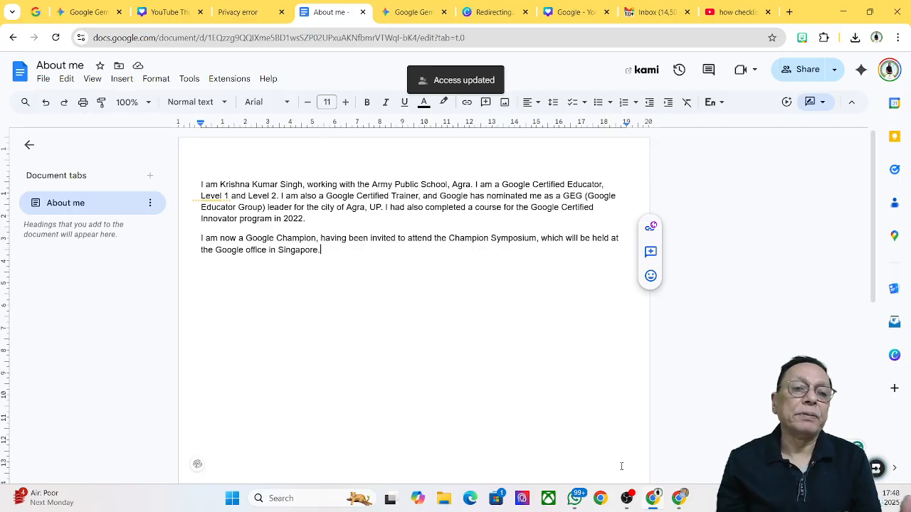
# Step: Switch to the recipient's Gmail window, refresh the inbox and open the "About me" document from the newest sharing email
pyautogui.moveTo(679, 498)
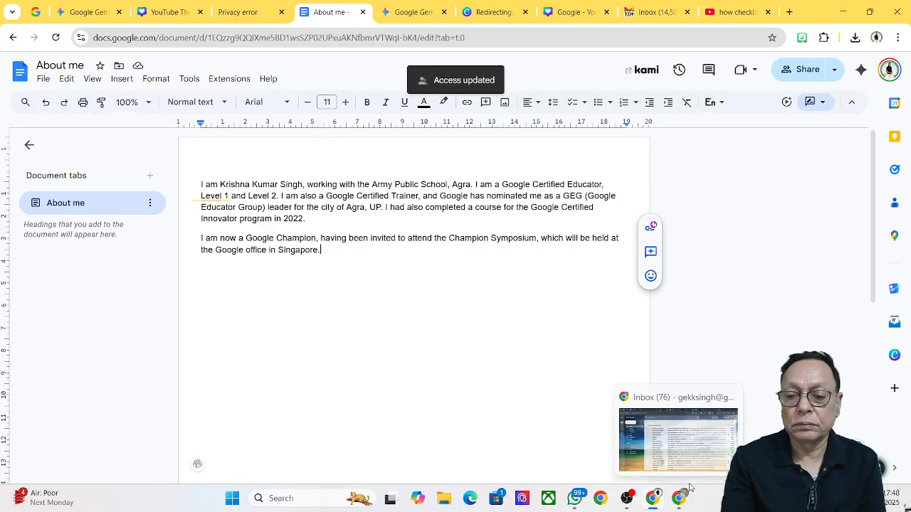
pyautogui.click(680, 498)
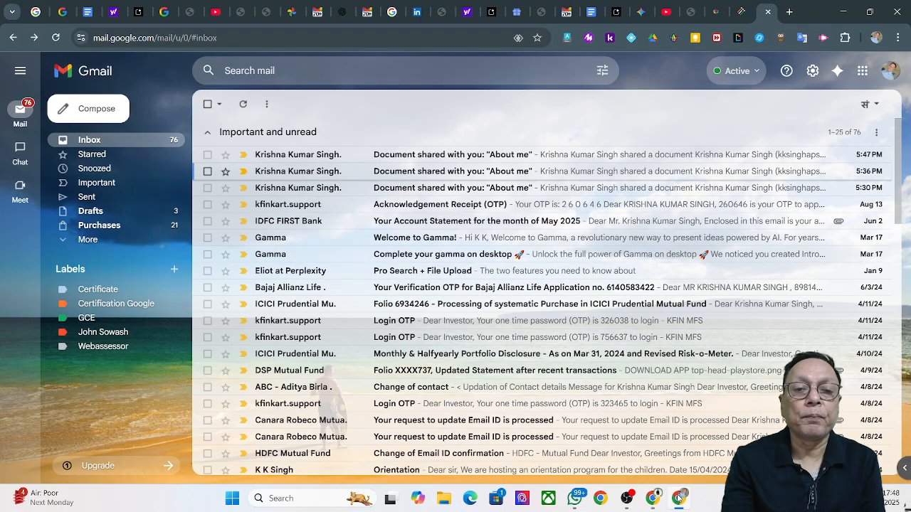
pyautogui.click(273, 41)
pyautogui.press('Return')
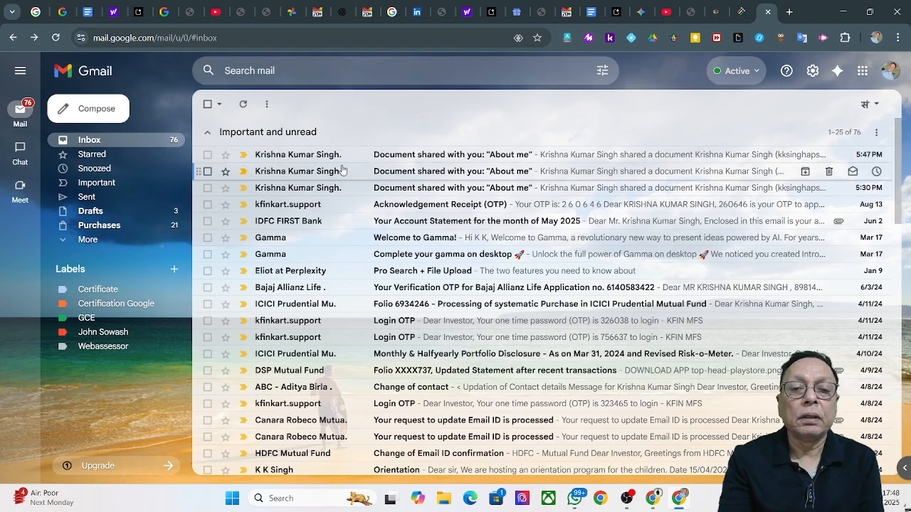
pyautogui.click(379, 163)
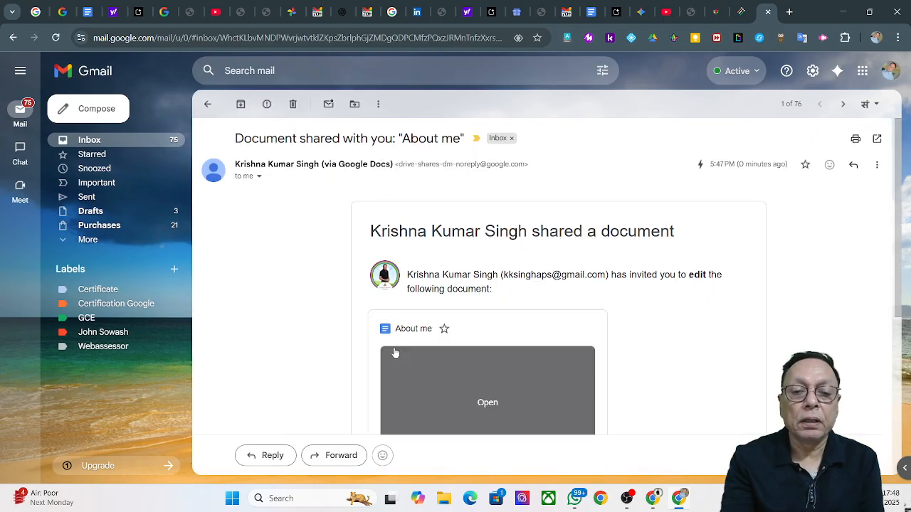
pyautogui.click(428, 386)
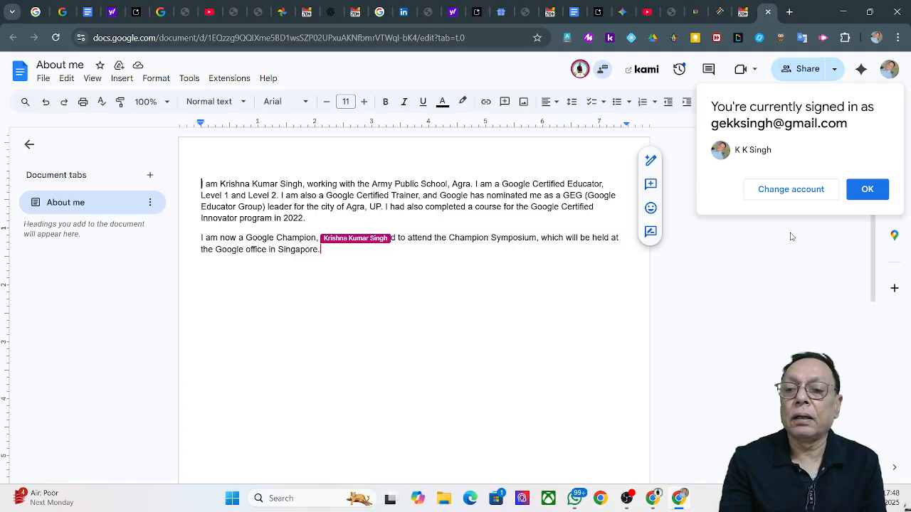
# Step: Dismiss the signed-in account notice and switch the recipient's view of the document to Suggesting mode
pyautogui.click(854, 199)
pyautogui.click(811, 103)
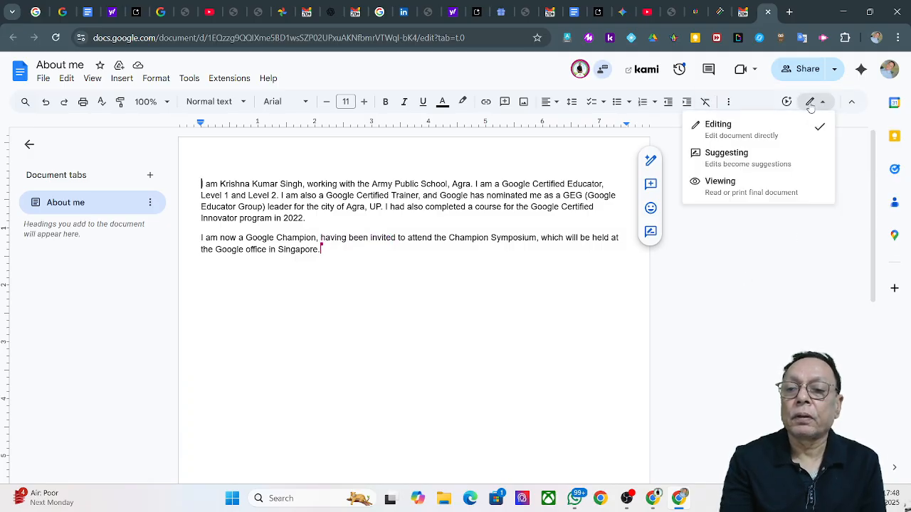
pyautogui.click(730, 165)
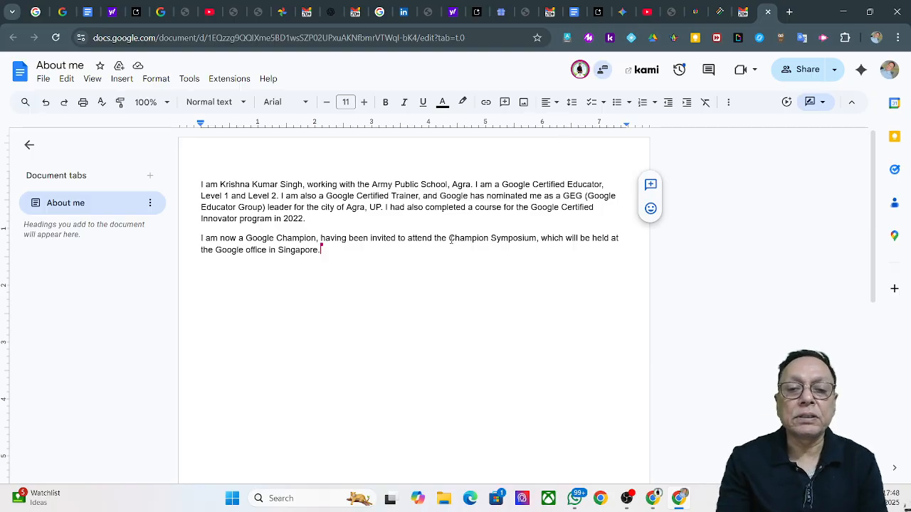
# Step: Start a comment on the word "Champion" before "Symposium" with the text "It should be Google Champion"
pyautogui.click(450, 240)
pyautogui.moveTo(450, 240); pyautogui.dragTo(490, 239)
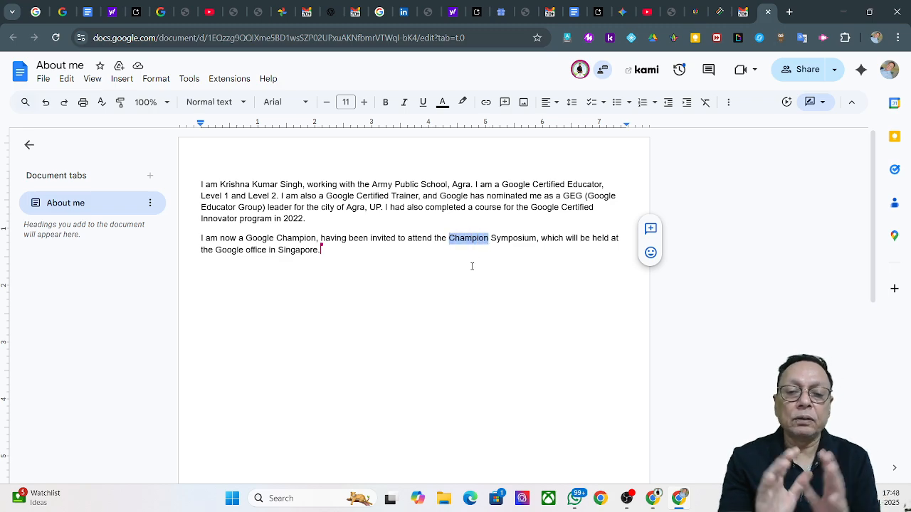
pyautogui.click(649, 229)
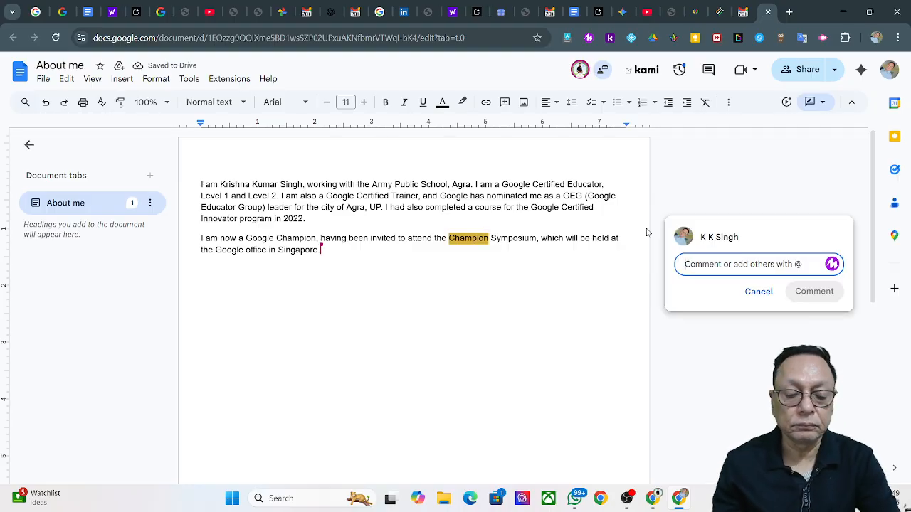
pyautogui.write('It shou')
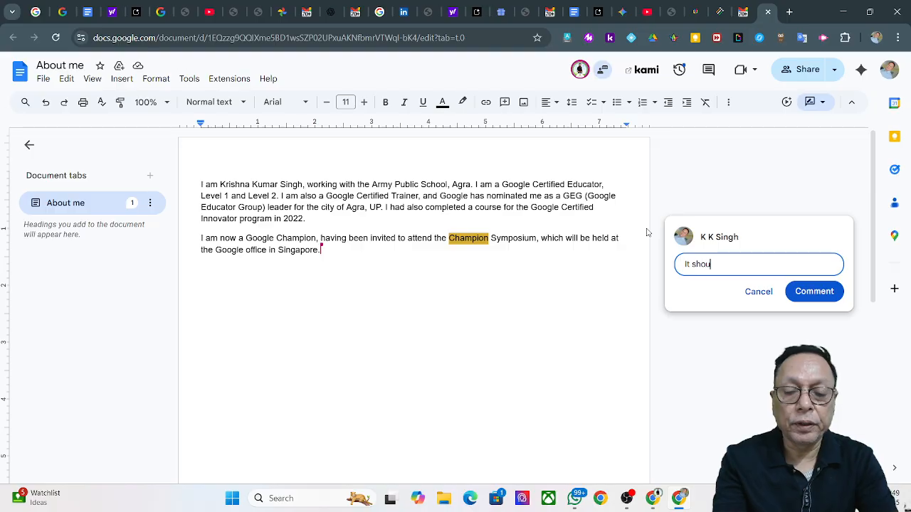
pyautogui.write('ld be ')
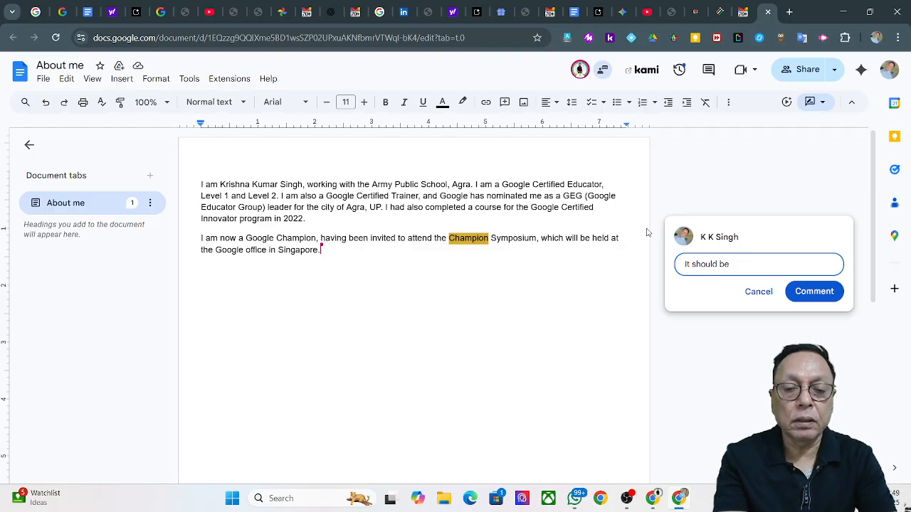
pyautogui.write('Goog')
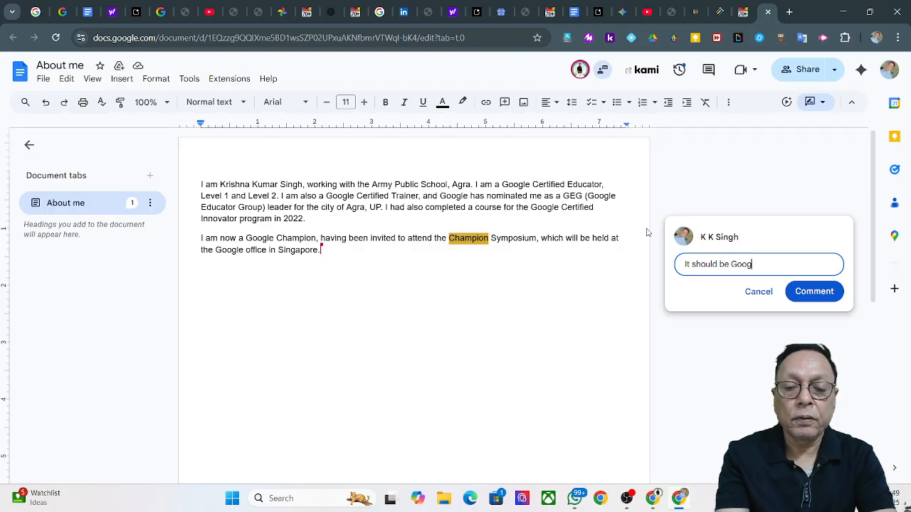
pyautogui.write('le Ch')
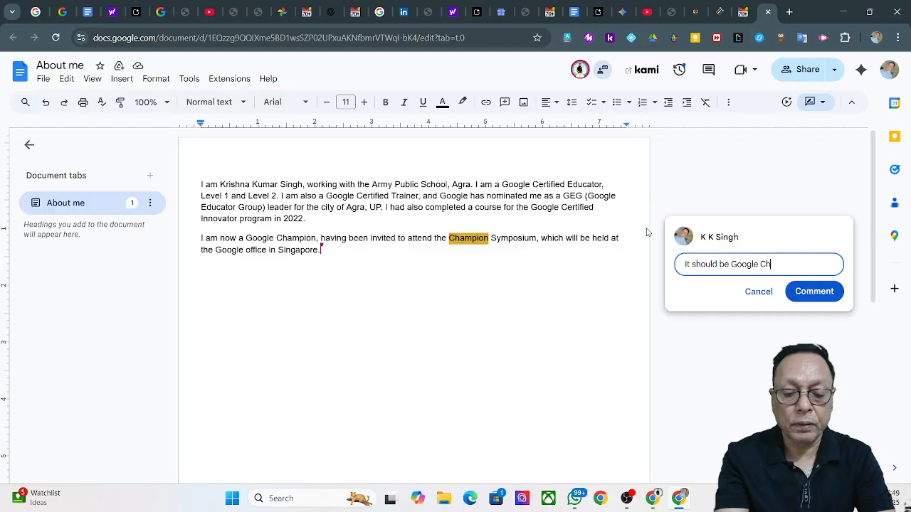
pyautogui.write('ampion')
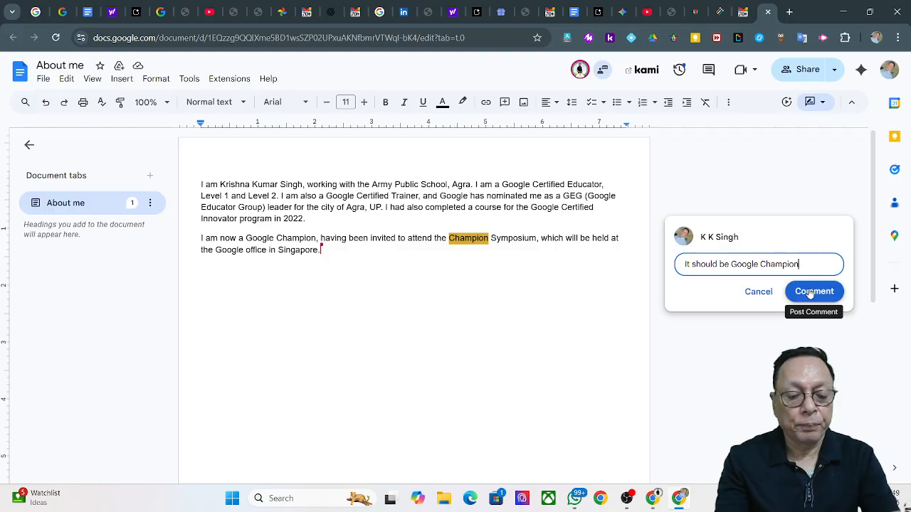
# Step: Mention the document owner on a new line of the comment, assign it to the owner and post it
pyautogui.press('Return')
pyautogui.write('@')
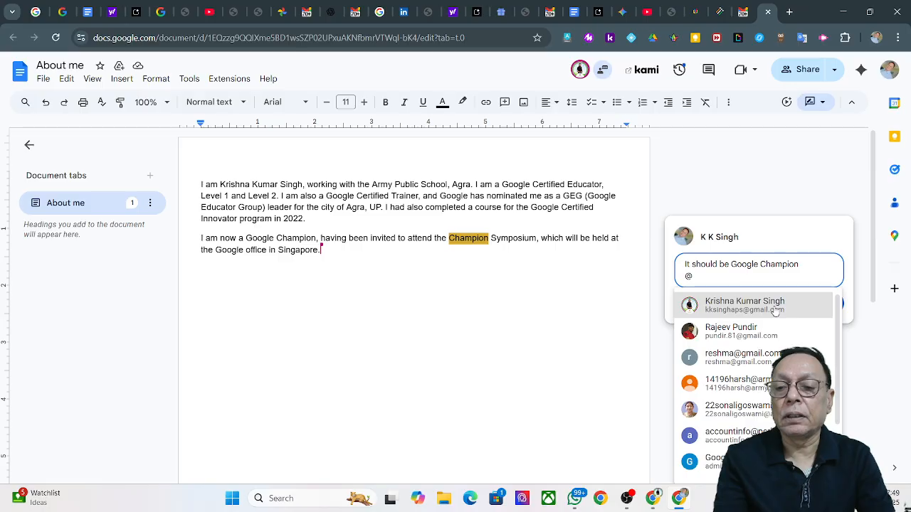
pyautogui.click(747, 305)
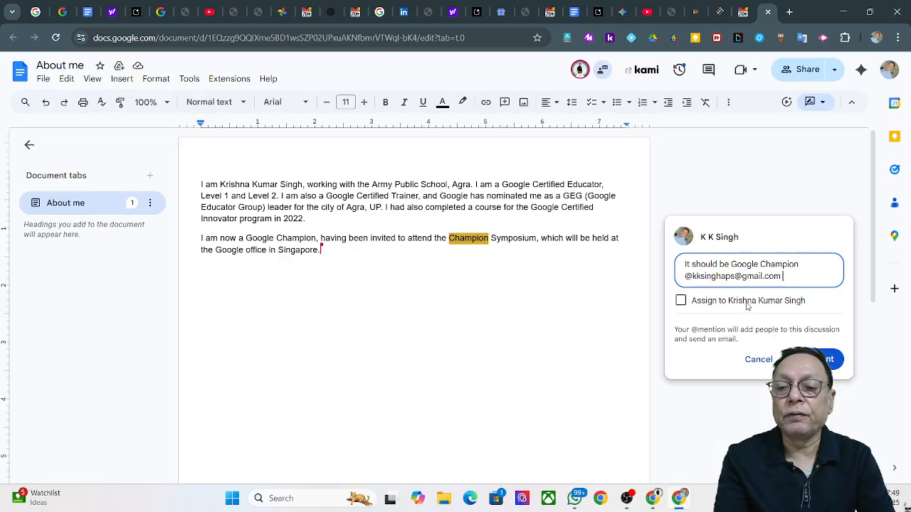
pyautogui.click(681, 301)
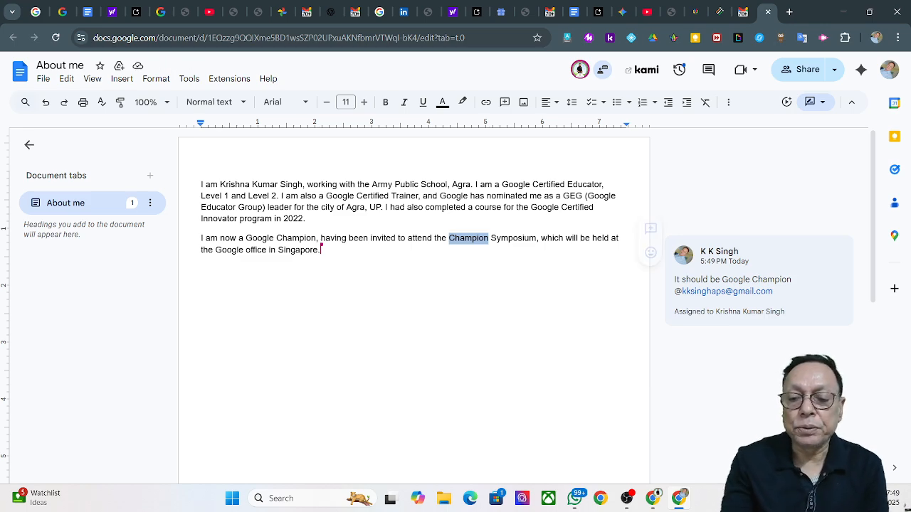
# Step: Return to the owner's window, suggest adding "Google" directly before the commented word "Champion" and accept the suggestion
pyautogui.click(653, 498)
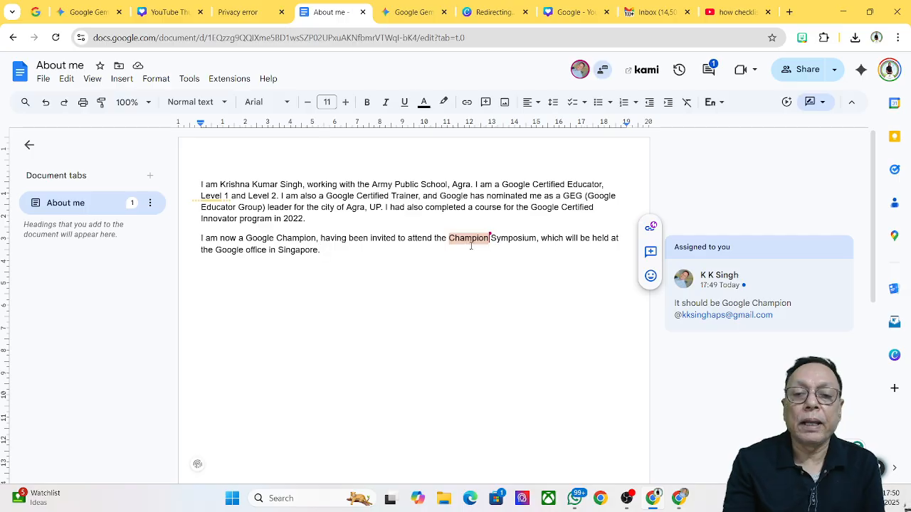
pyautogui.click(461, 239)
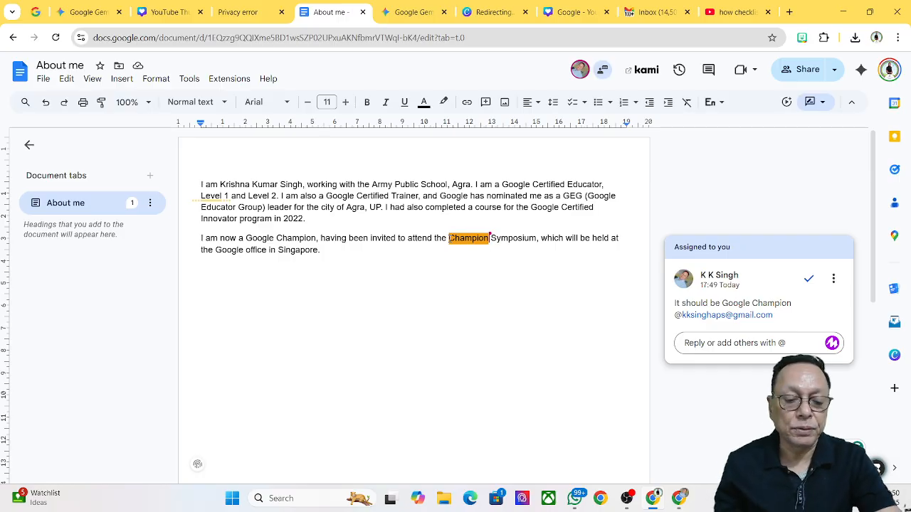
pyautogui.write('G')
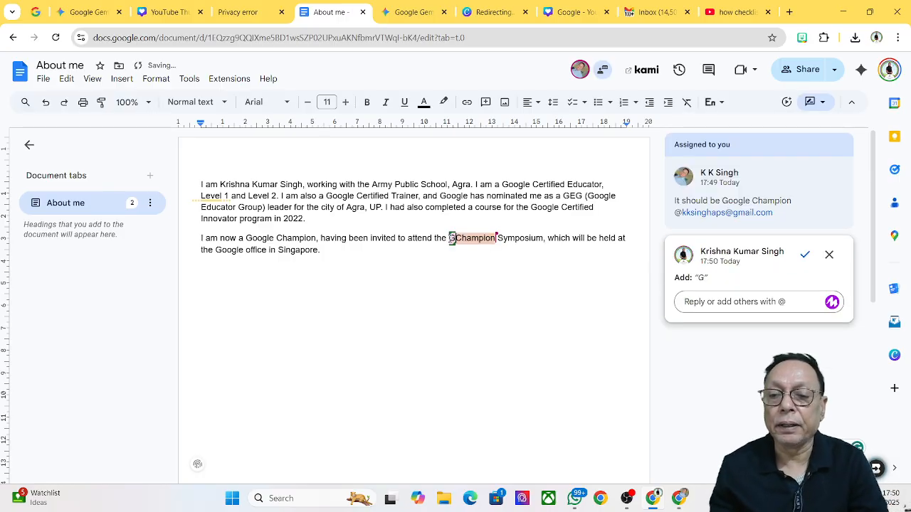
pyautogui.write('oo')
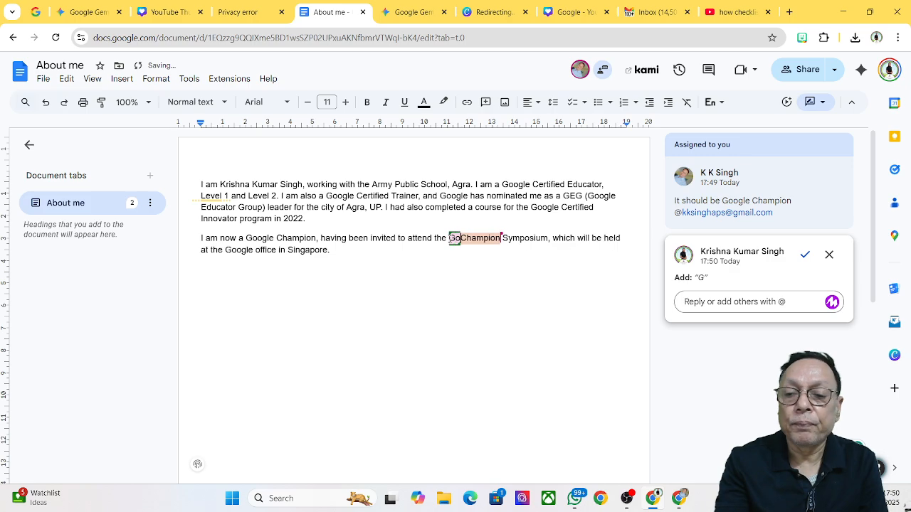
pyautogui.write('le')
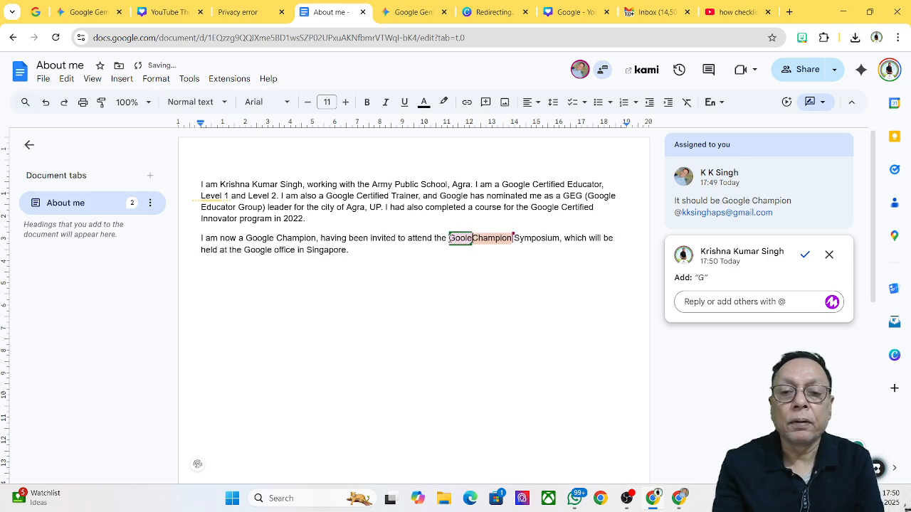
pyautogui.press('BackSpace')
pyautogui.press('BackSpace')
pyautogui.write('gle')
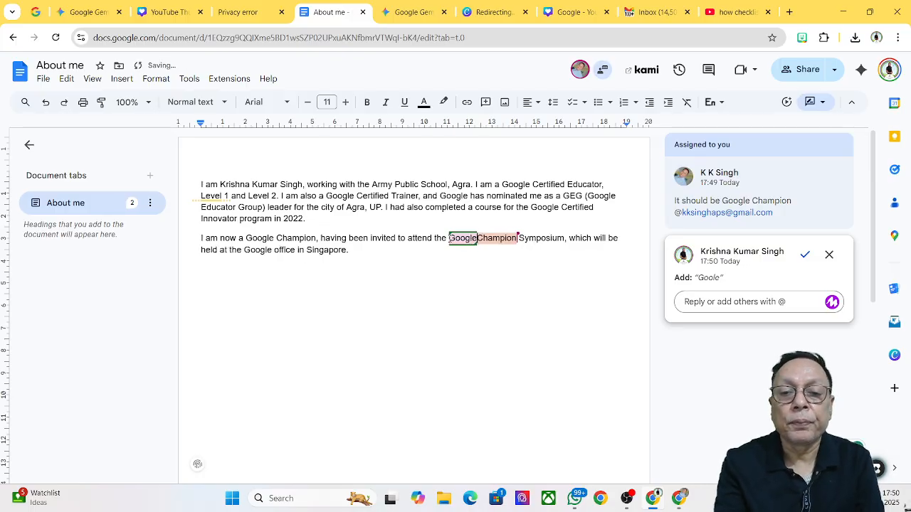
pyautogui.press('BackSpace')
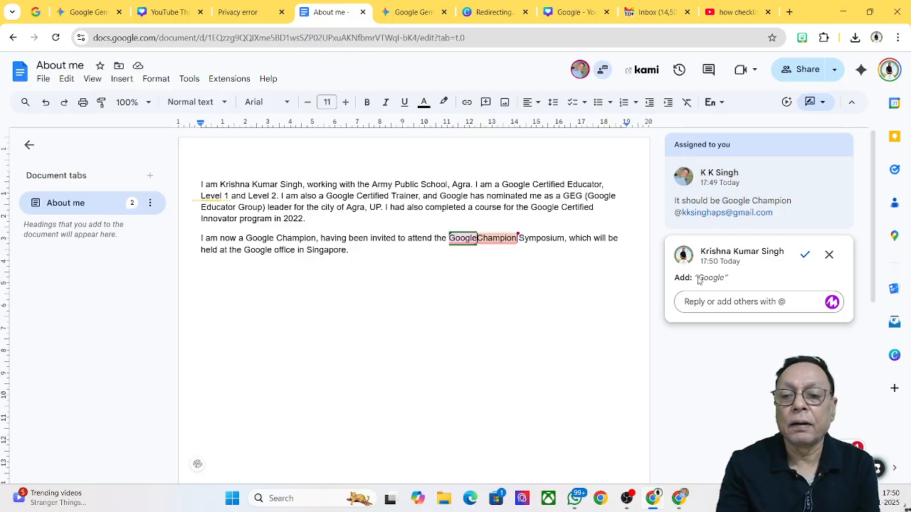
pyautogui.doubleClick(698, 279)
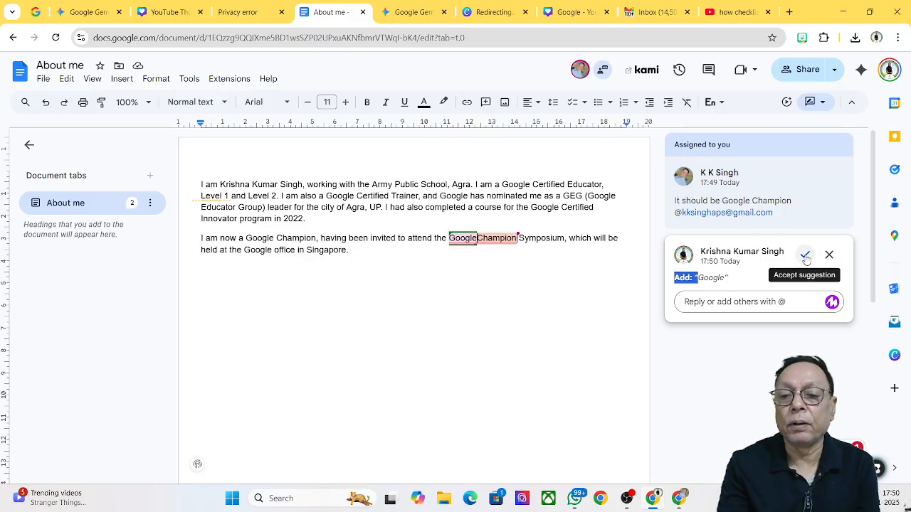
pyautogui.click(805, 256)
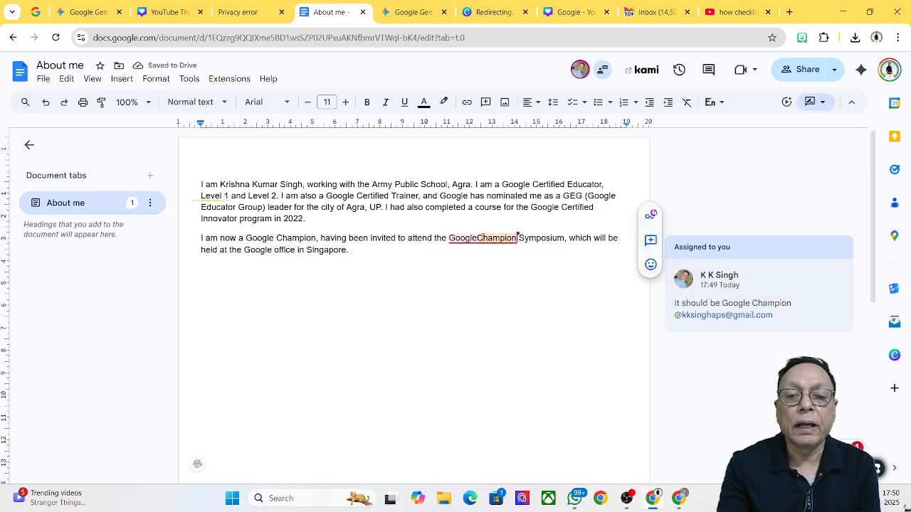
# Step: Apply the spelling correction "Google Champion" to the joined word "GoogleChampion" and accept the resulting replacement suggestion
pyautogui.click(477, 238)
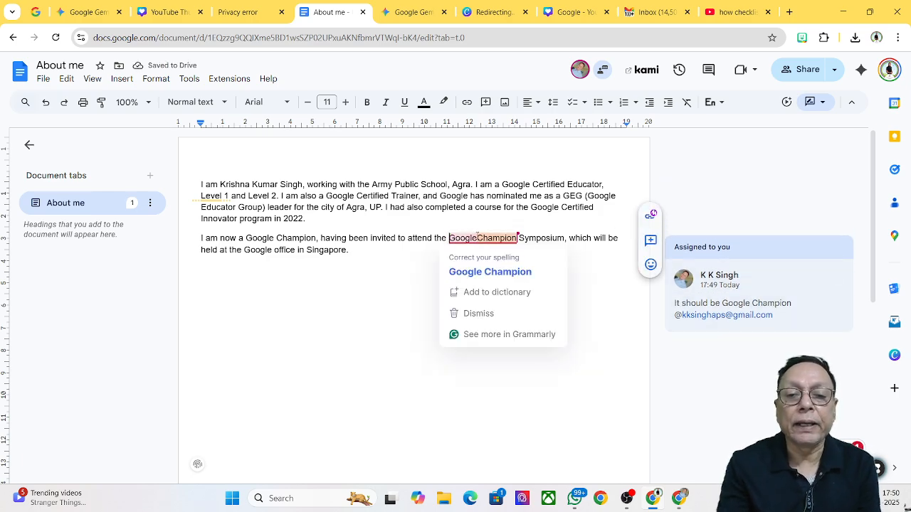
pyautogui.click(490, 272)
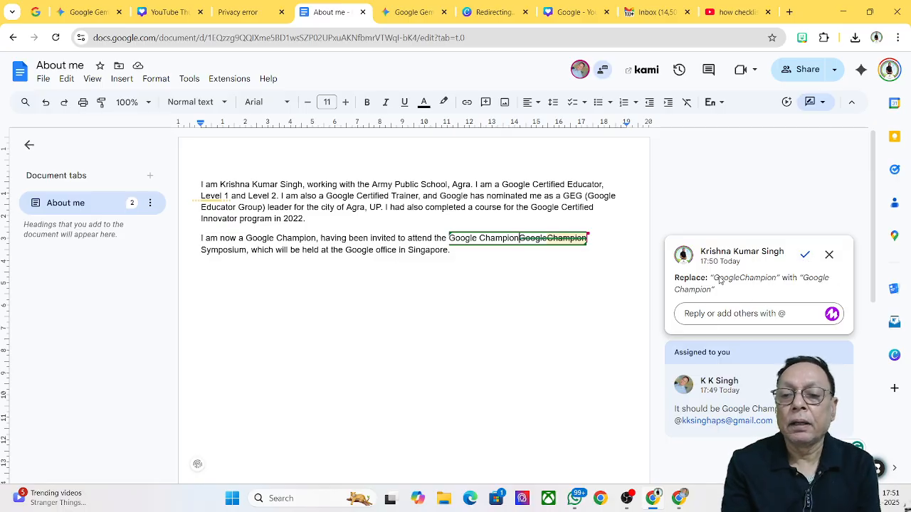
pyautogui.click(805, 254)
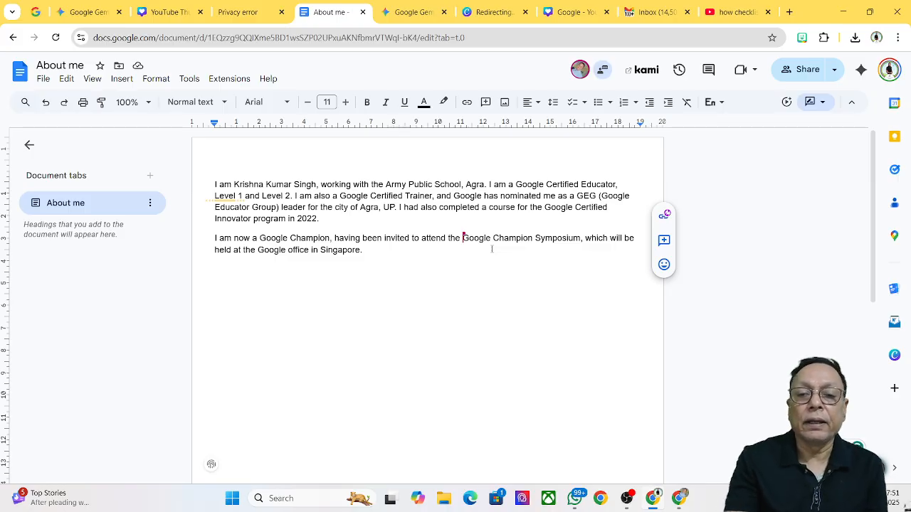
# Step: Switch to the collaborator's window and set the document mode from Suggesting to Viewing
pyautogui.click(823, 108)
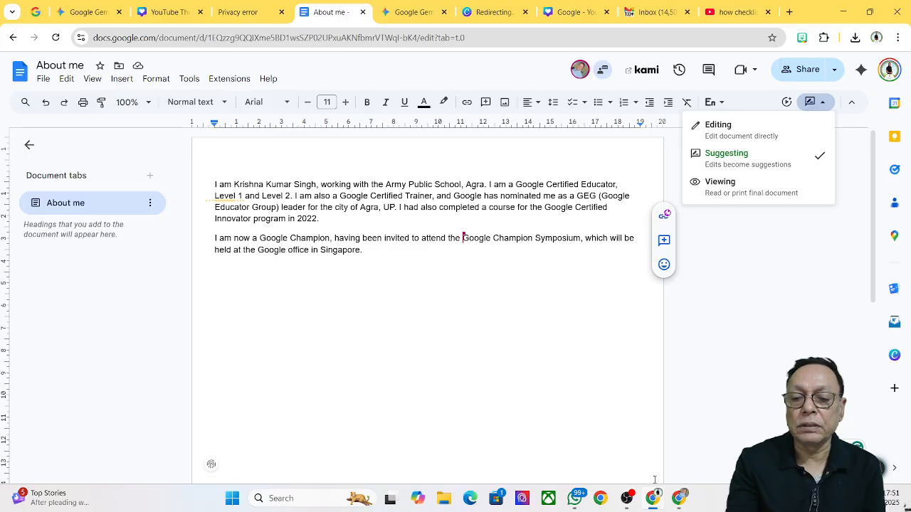
pyautogui.click(656, 503)
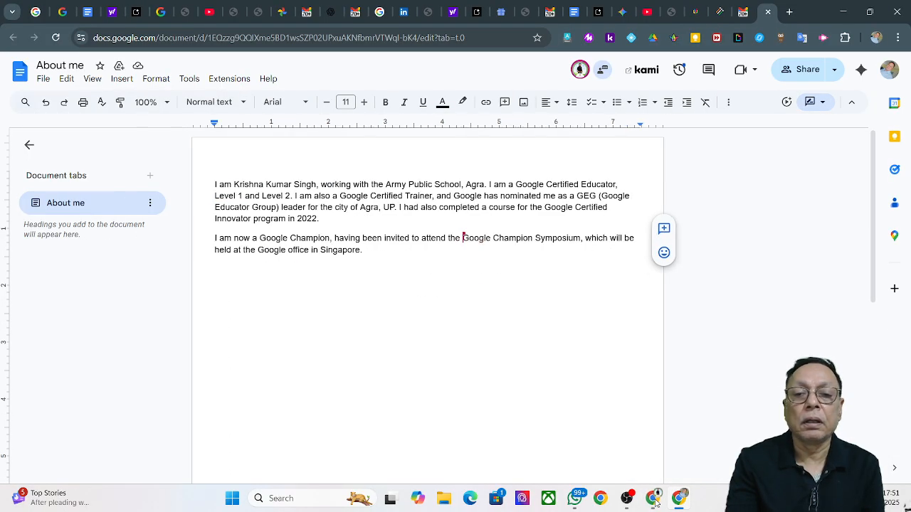
pyautogui.click(815, 105)
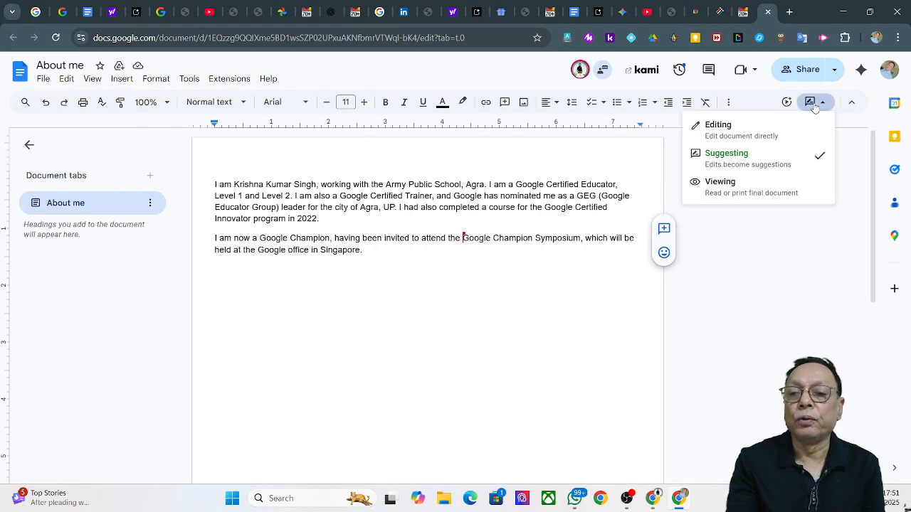
pyautogui.click(719, 184)
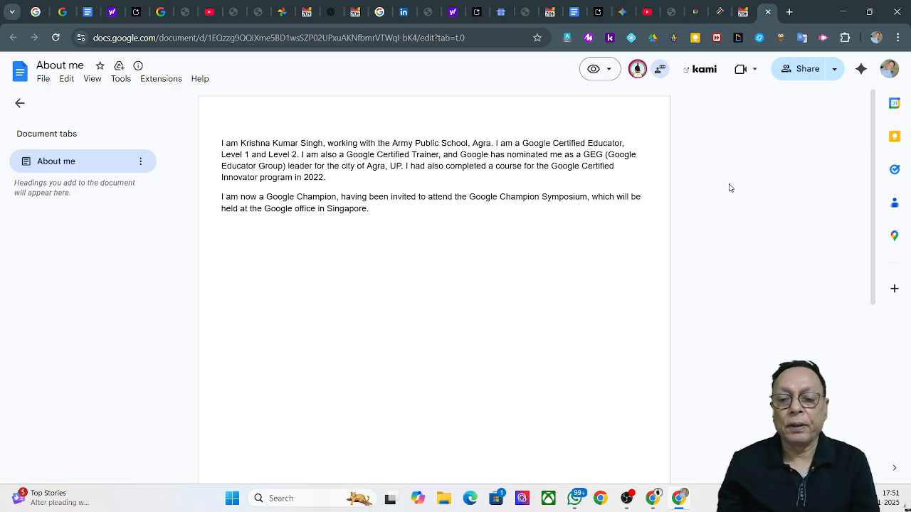
pyautogui.click(681, 498)
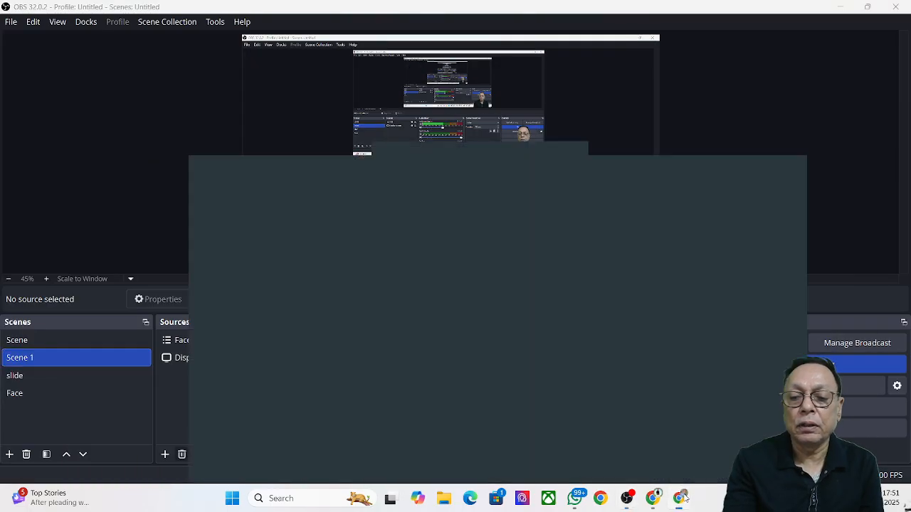
pyautogui.click(682, 498)
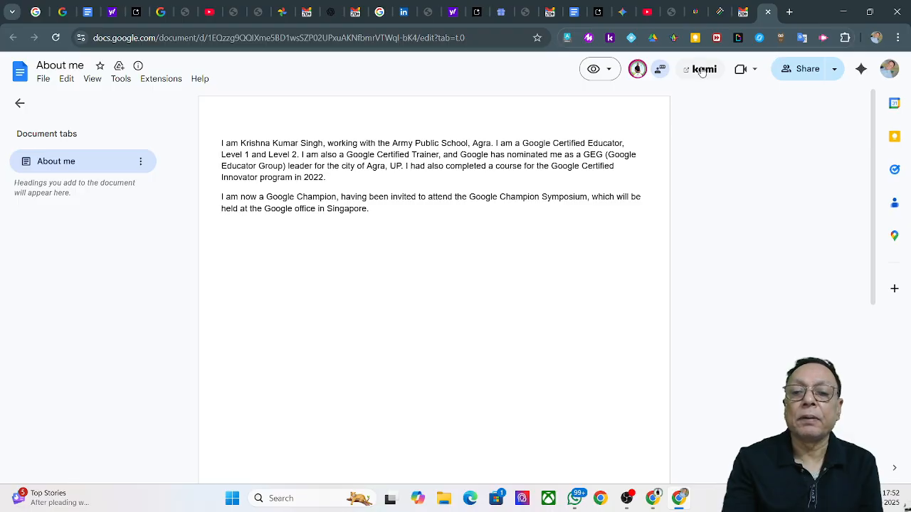
# Step: Return to the owner's window and set the document mode to Editing
pyautogui.click(652, 500)
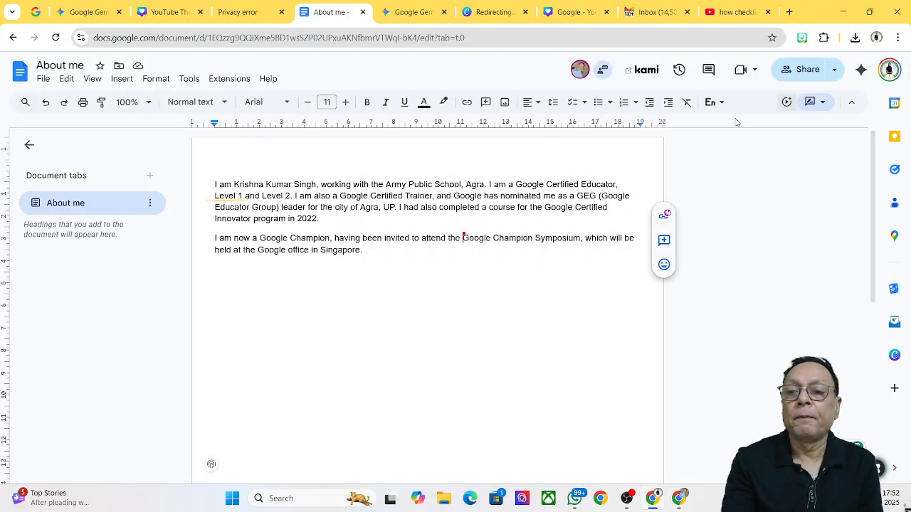
pyautogui.click(812, 108)
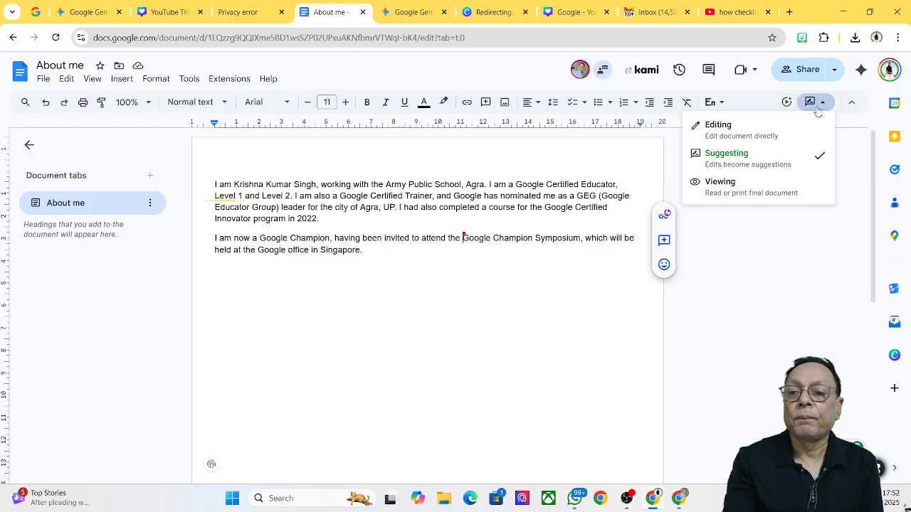
pyautogui.click(760, 131)
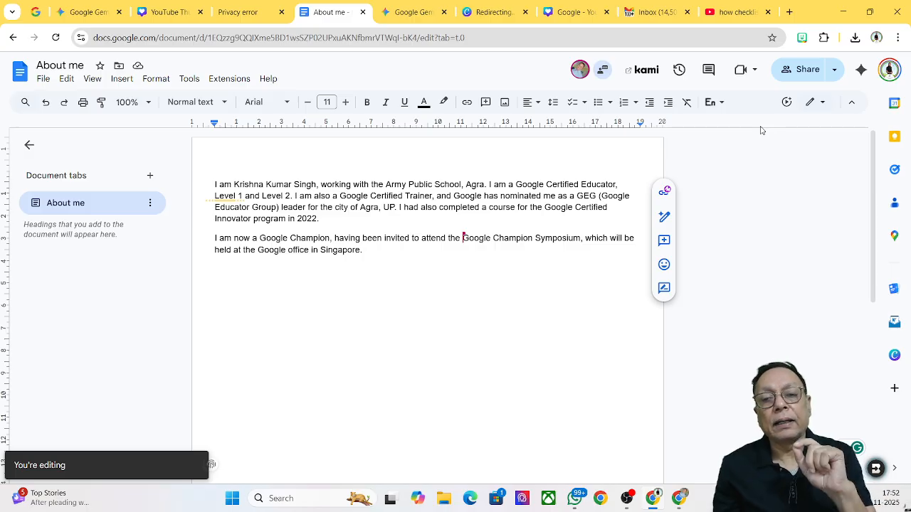
# Step: Show the owner's document in Viewing mode and return it to Editing mode
pyautogui.click(815, 102)
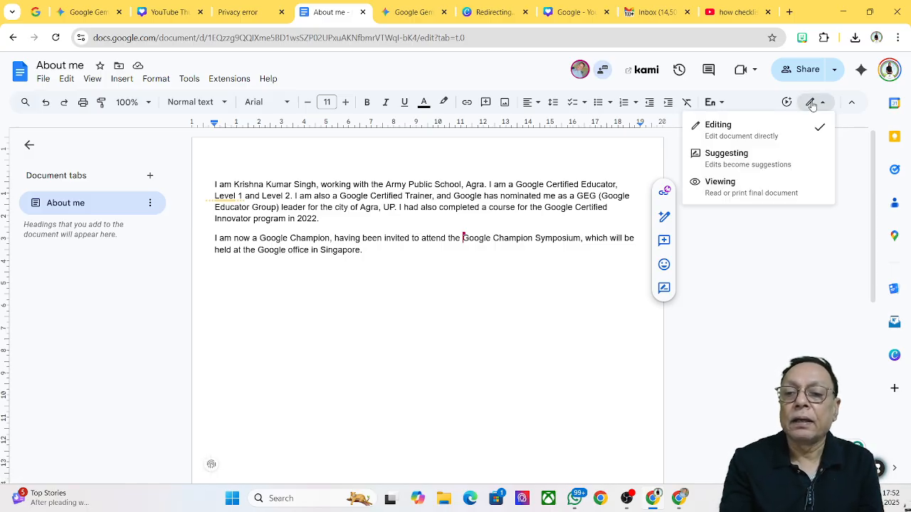
pyautogui.click(735, 186)
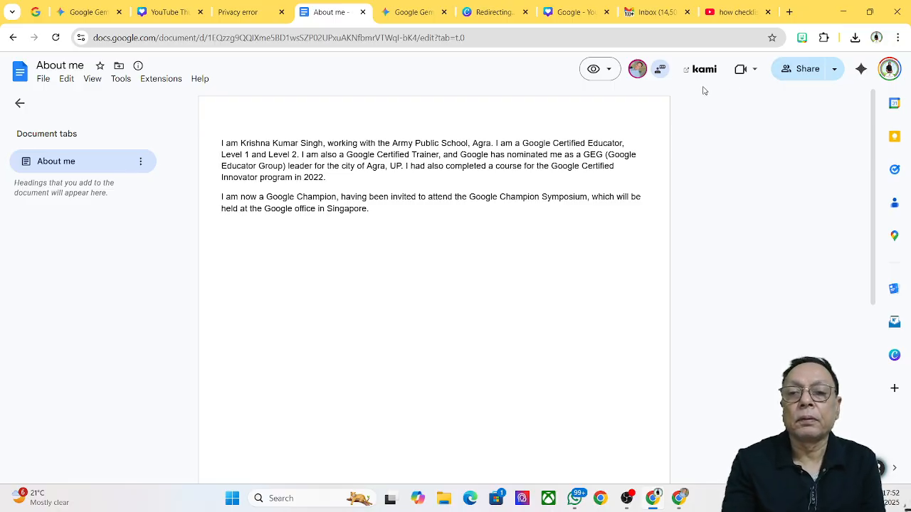
pyautogui.click(602, 69)
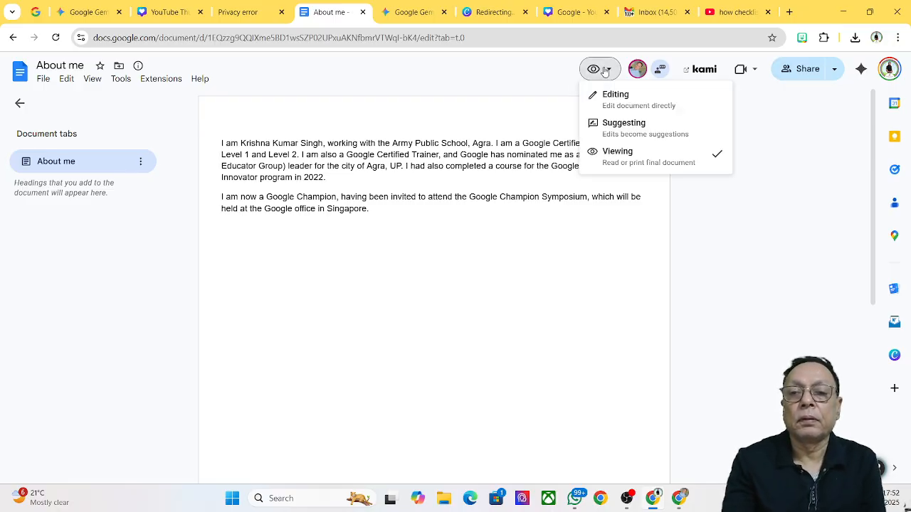
pyautogui.click(625, 108)
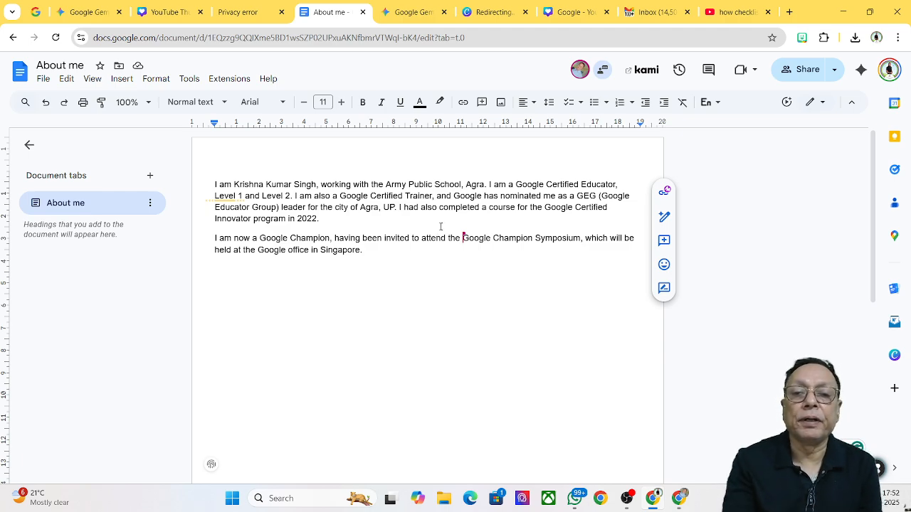
# Step: Merge the second paragraph into the first and split it off again before "I am now a Google Champion"
pyautogui.click(549, 104)
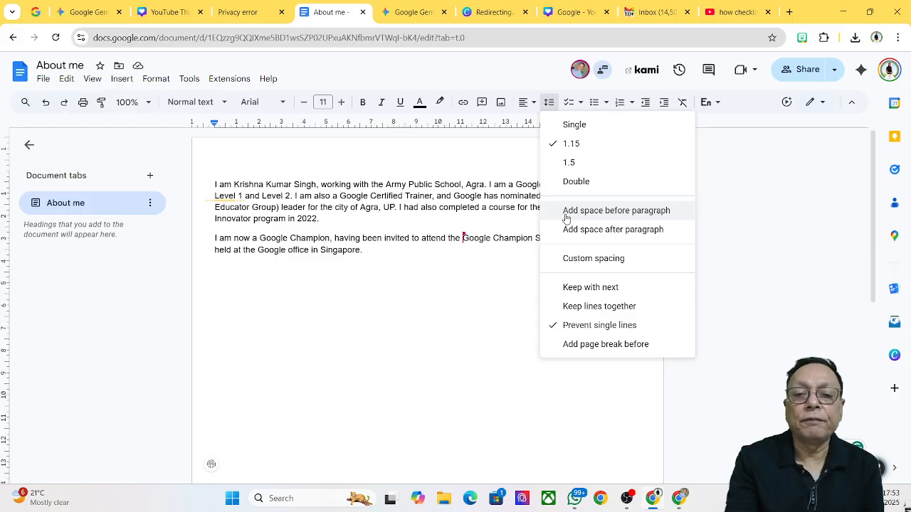
pyautogui.click(388, 321)
pyautogui.click(281, 232)
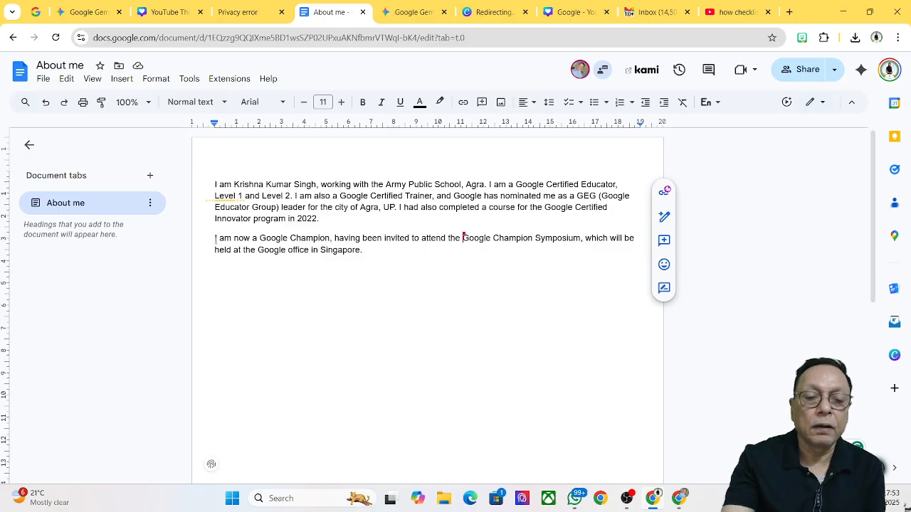
pyautogui.press('BackSpace')
pyautogui.press('Return')
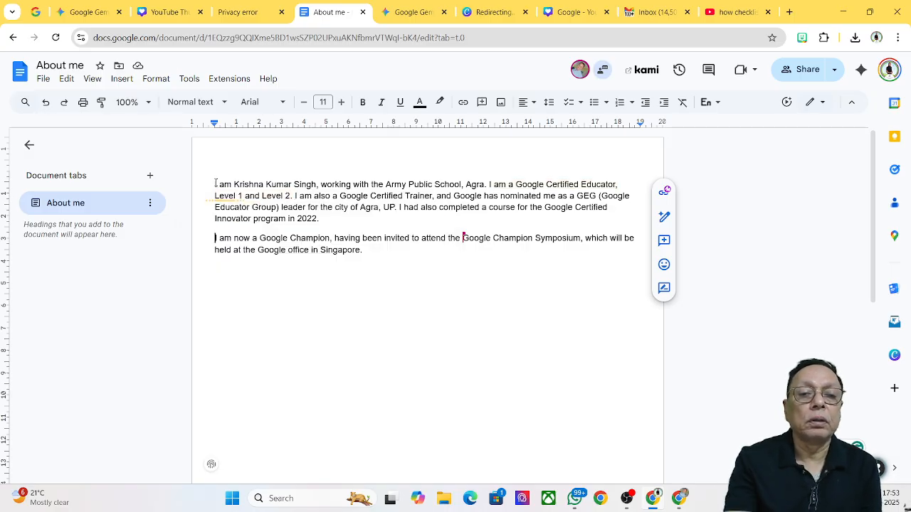
# Step: Remove the space before and after both paragraphs of the document
pyautogui.moveTo(215, 183); pyautogui.dragTo(379, 254)
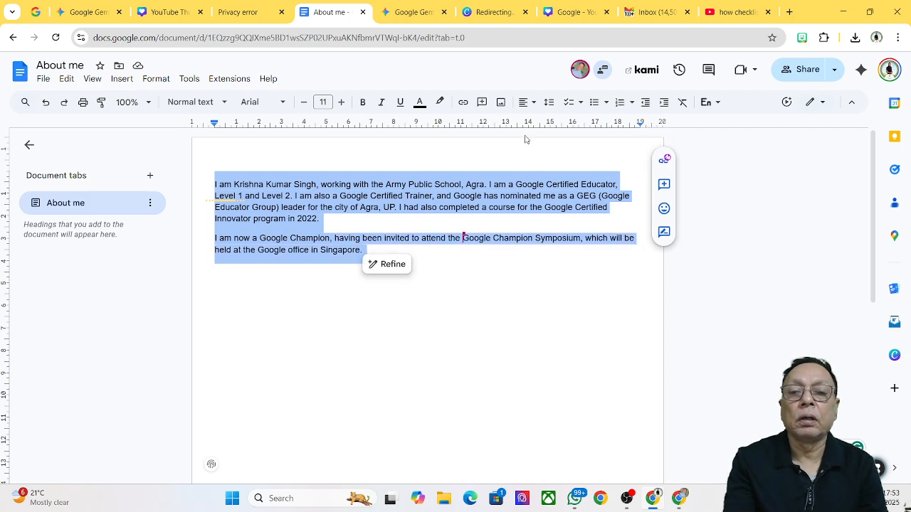
pyautogui.click(549, 102)
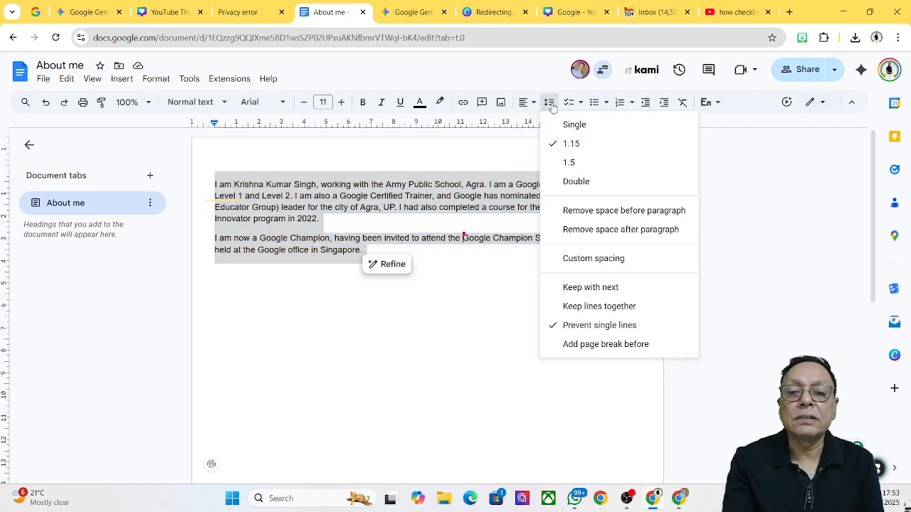
pyautogui.click(585, 212)
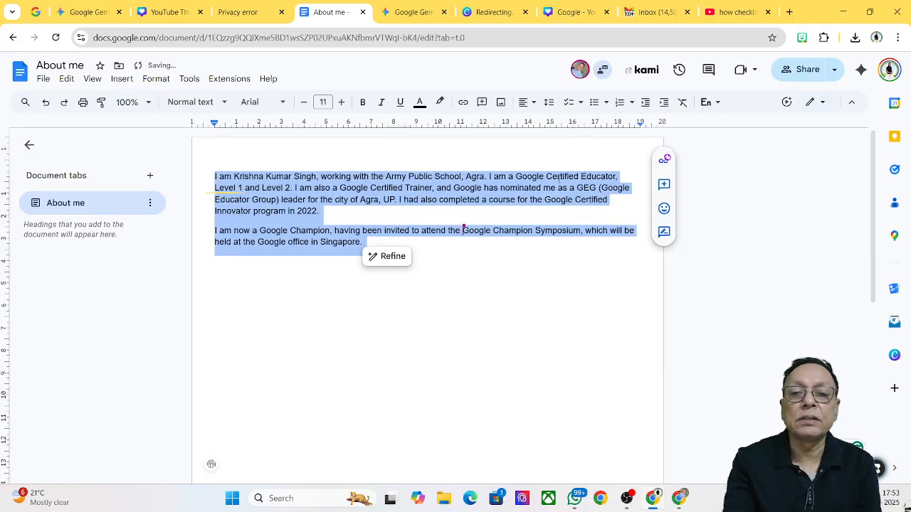
pyautogui.click(548, 101)
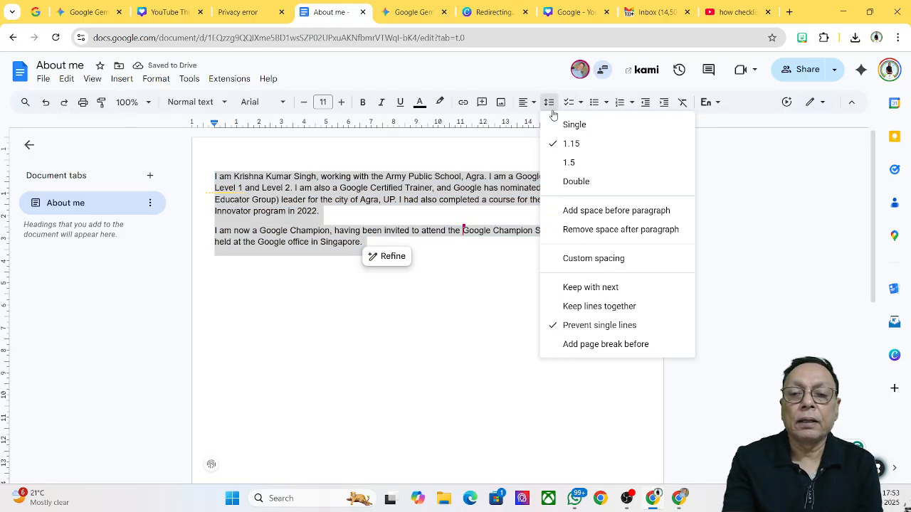
pyautogui.click(581, 230)
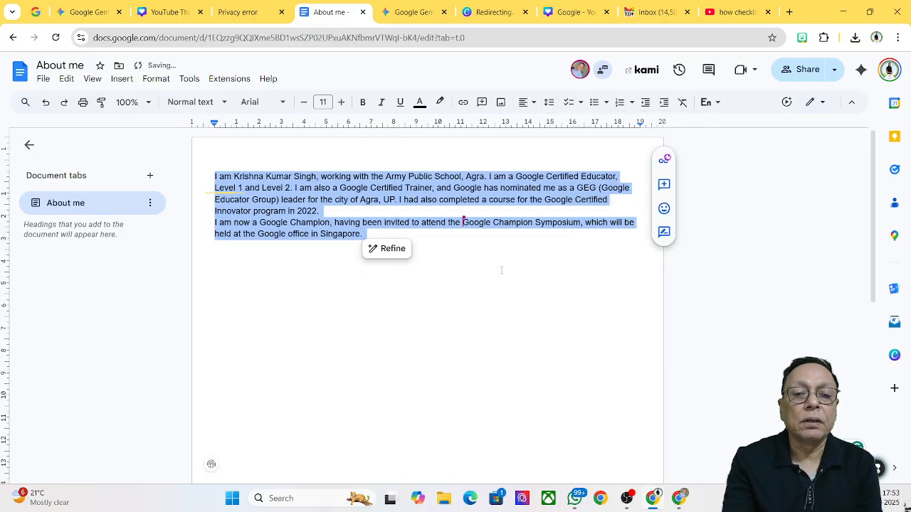
pyautogui.click(483, 290)
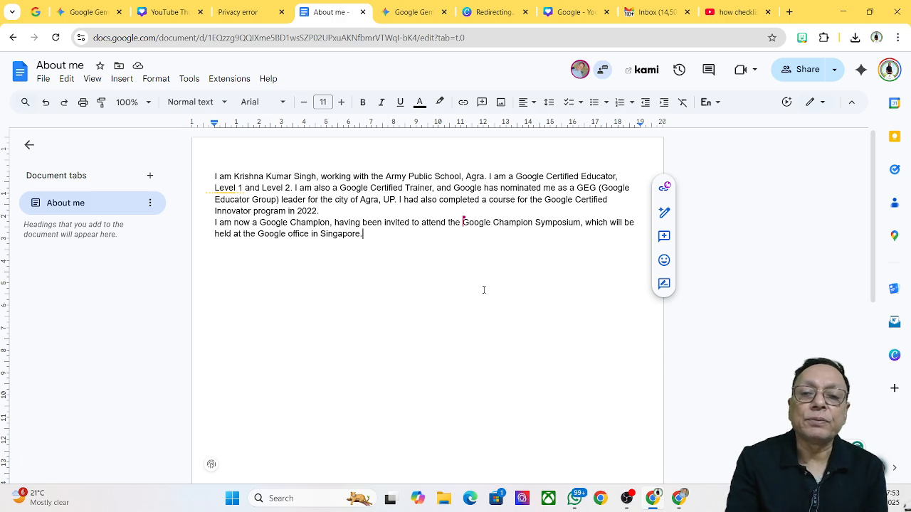
# Step: Add space after the last paragraph, then restore the space after and before both paragraphs
pyautogui.click(550, 104)
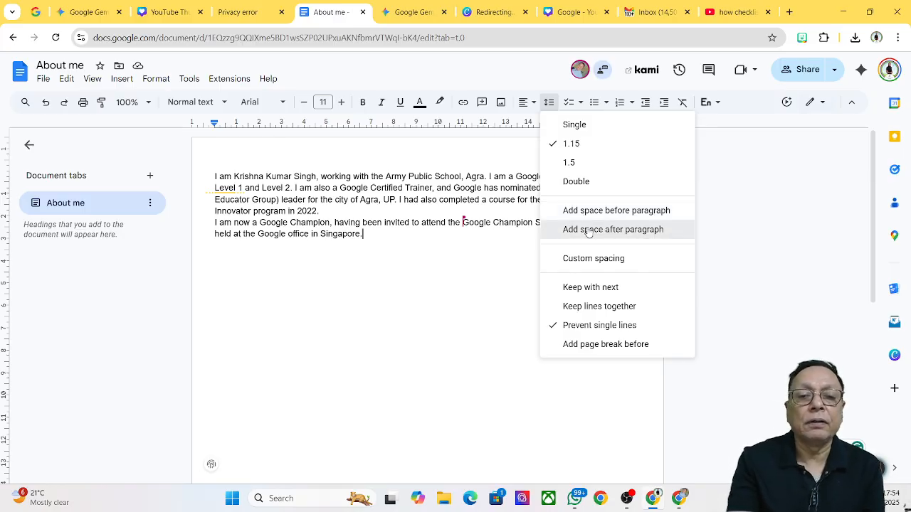
pyautogui.click(588, 230)
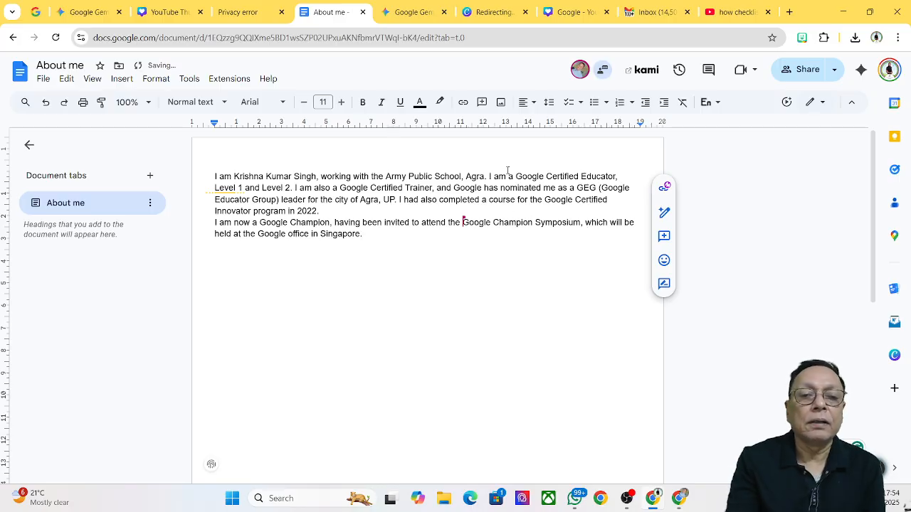
pyautogui.moveTo(212, 175); pyautogui.dragTo(371, 232)
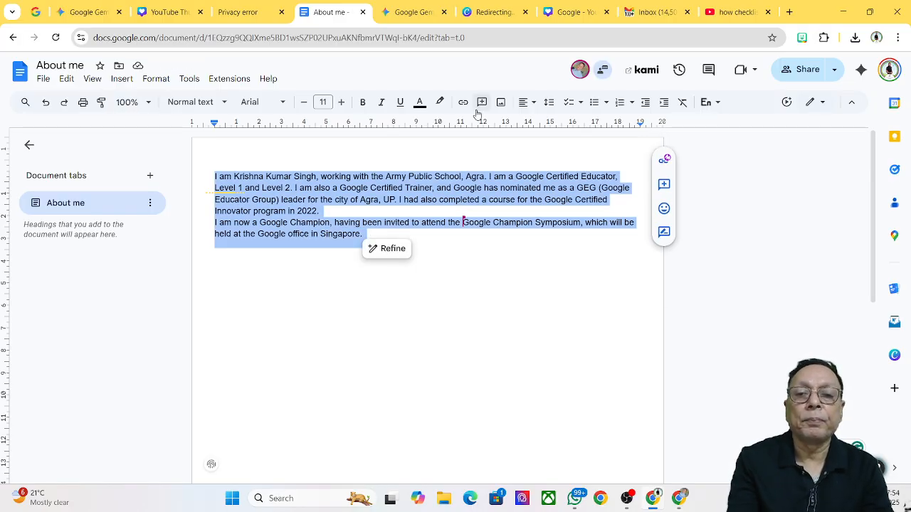
pyautogui.click(549, 103)
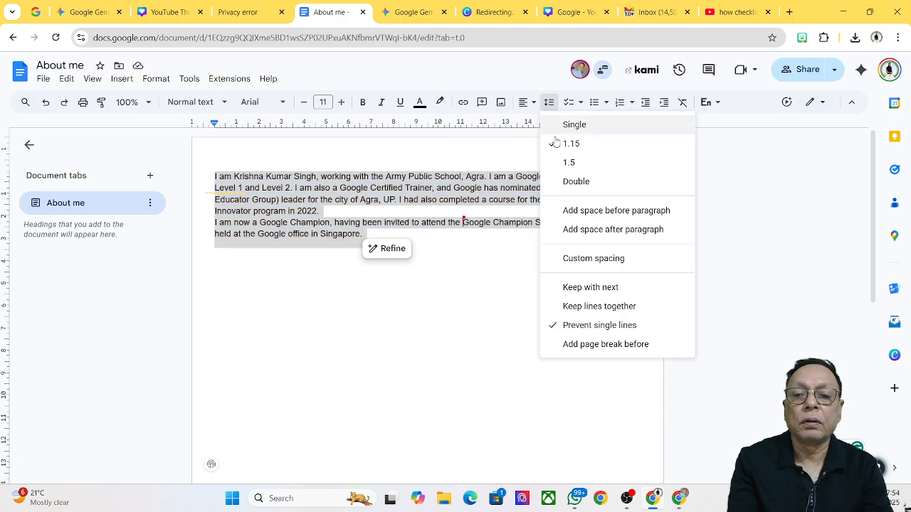
pyautogui.click(579, 229)
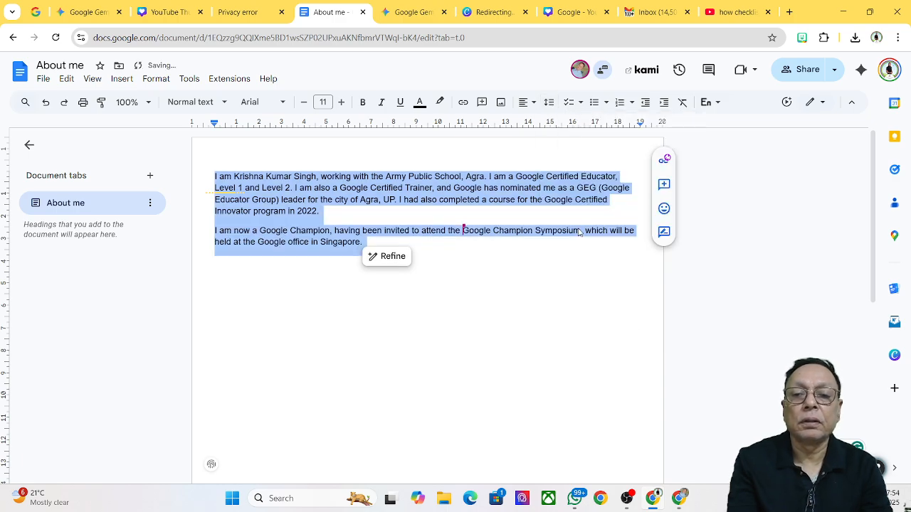
pyautogui.click(548, 103)
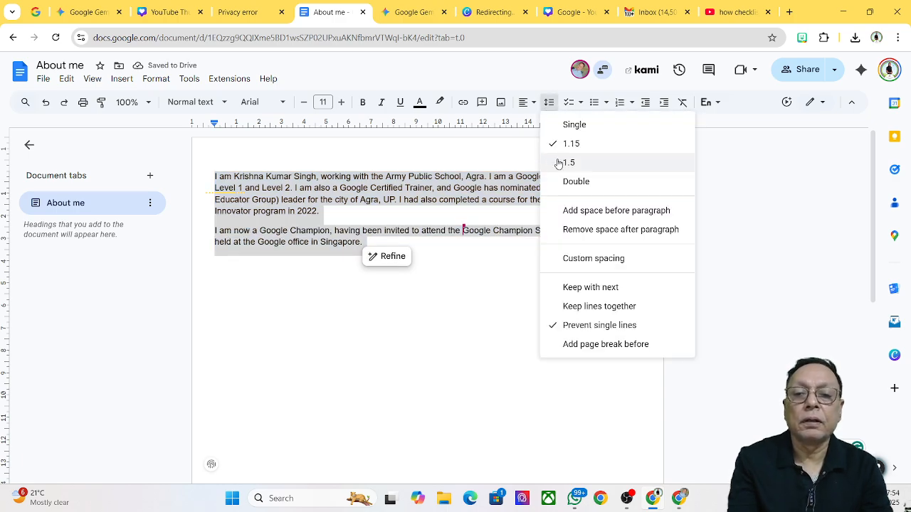
pyautogui.click(577, 210)
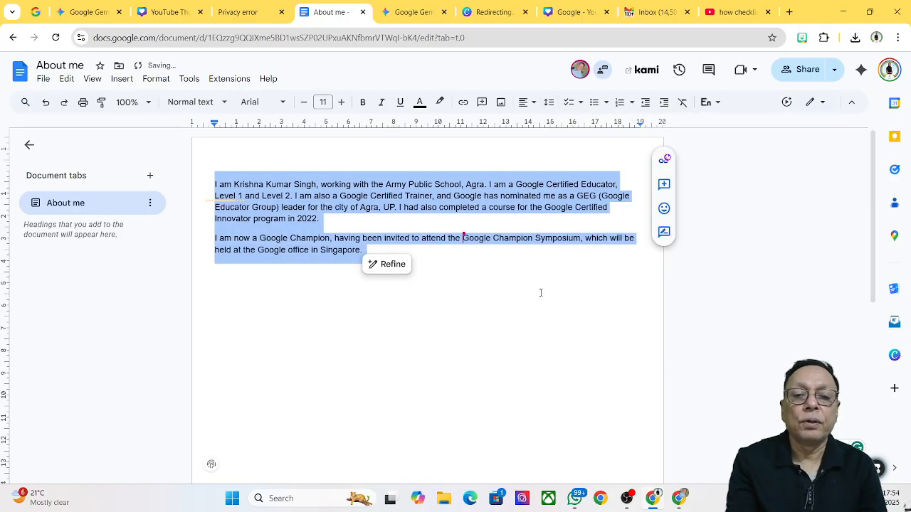
pyautogui.click(505, 281)
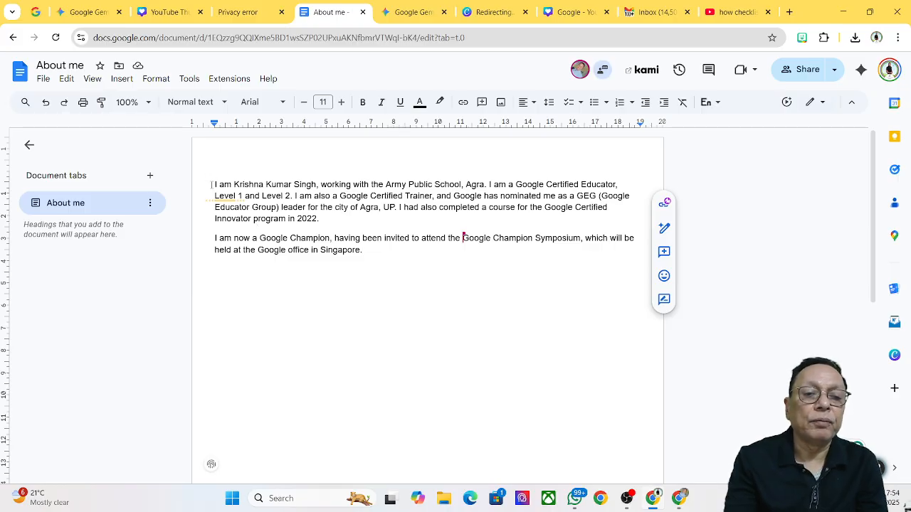
# Step: Set the line spacing of both paragraphs to Double
pyautogui.click(549, 103)
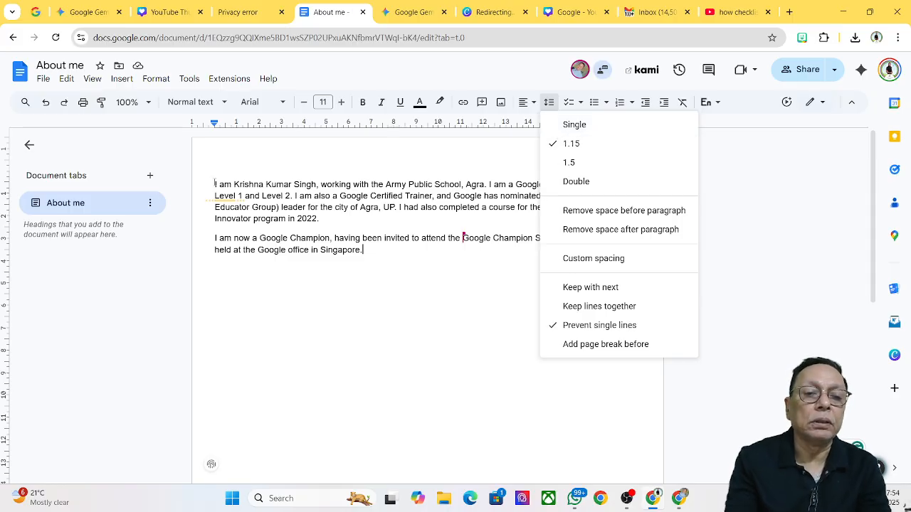
pyautogui.moveTo(215, 184); pyautogui.dragTo(368, 248)
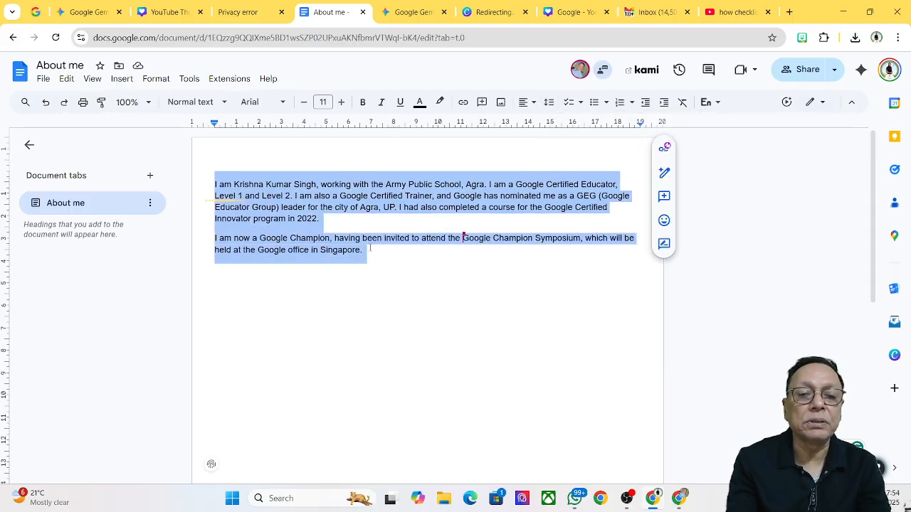
pyautogui.click(553, 103)
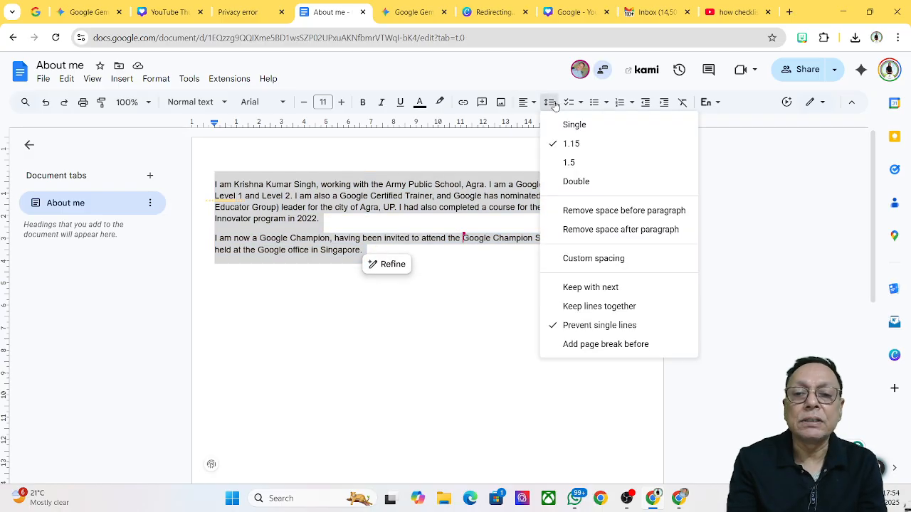
pyautogui.click(573, 182)
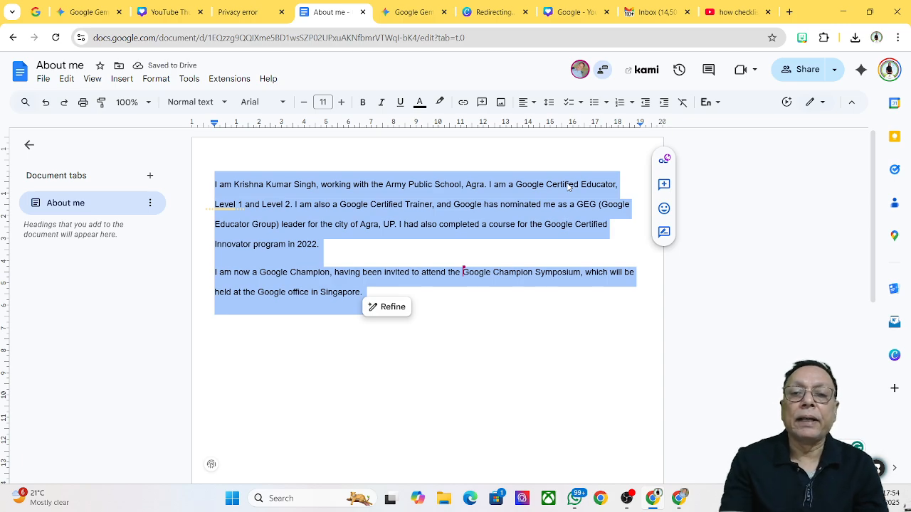
# Step: Set the line spacing of both paragraphs to Single
pyautogui.click(550, 104)
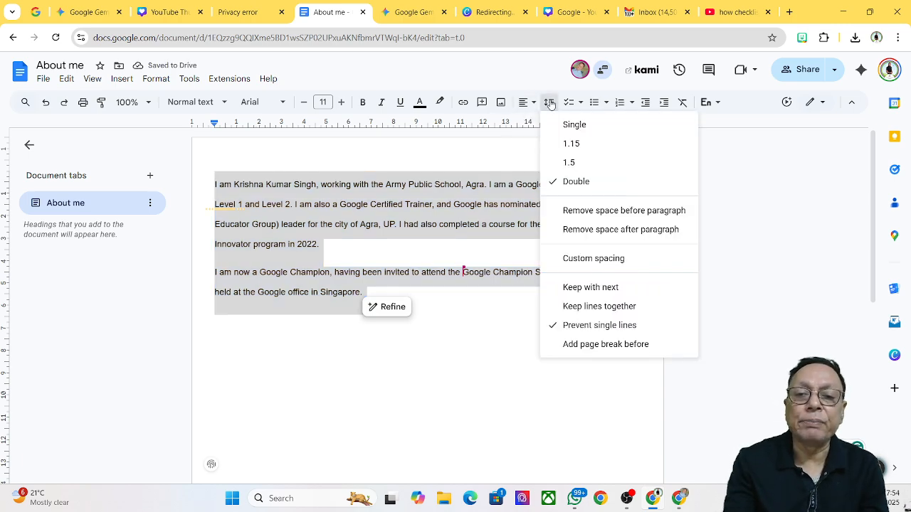
pyautogui.click(567, 128)
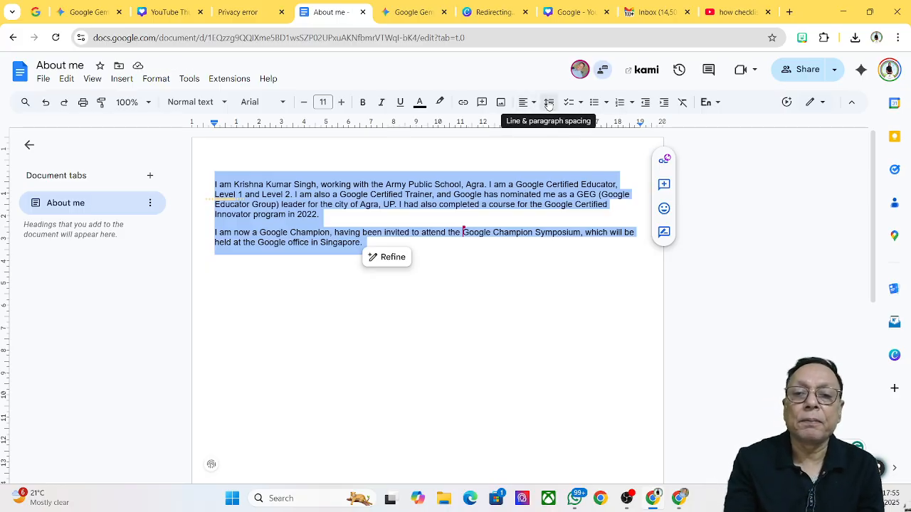
# Step: Apply custom spacing to both paragraphs with a line spacing of 1.7 and paragraph spacing of 5 pt before and 5 pt after
pyautogui.click(549, 103)
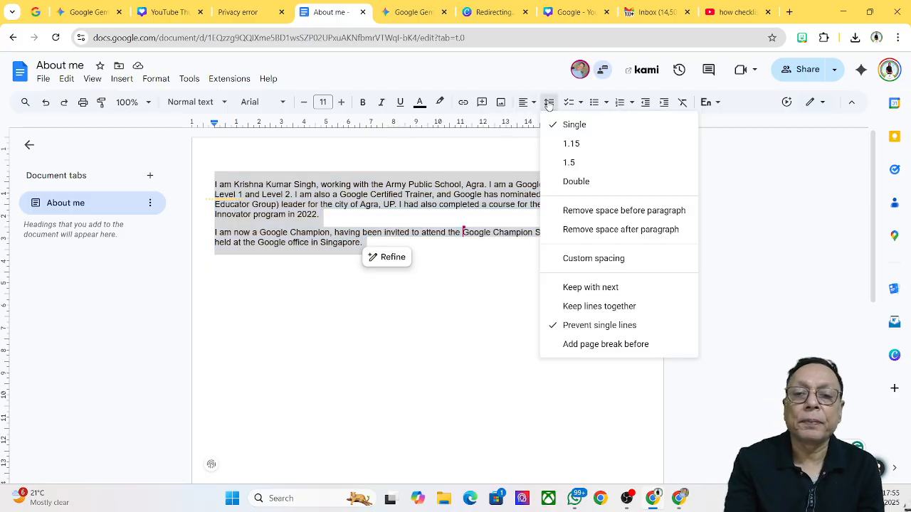
pyautogui.click(593, 259)
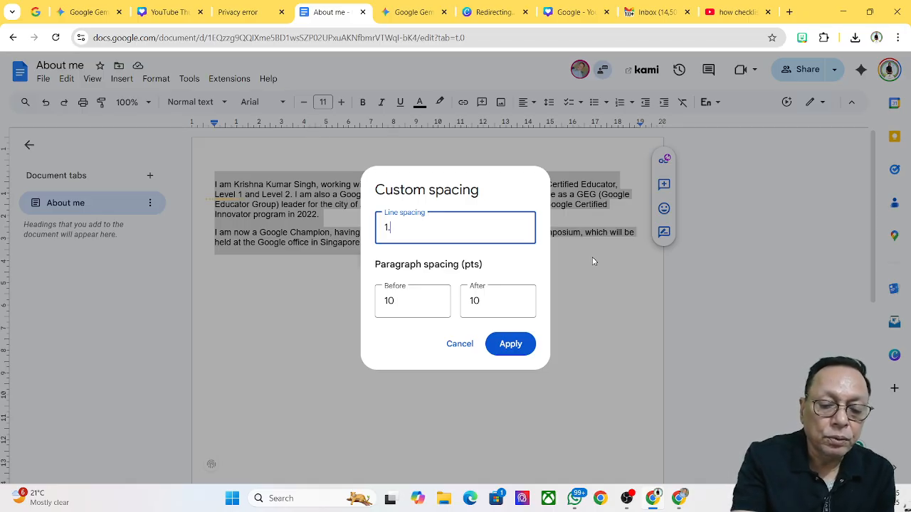
pyautogui.write('7')
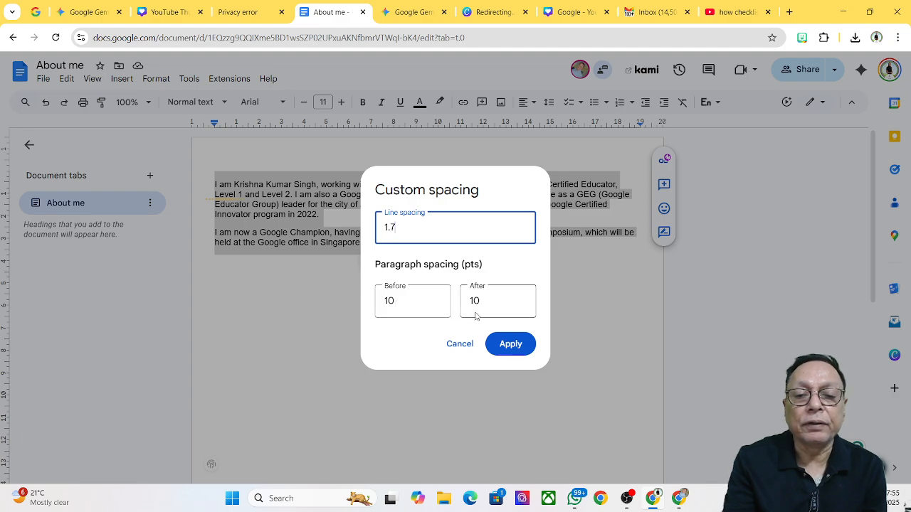
pyautogui.click(394, 300)
pyautogui.press('BackSpace')
pyautogui.press('BackSpace')
pyautogui.write('5')
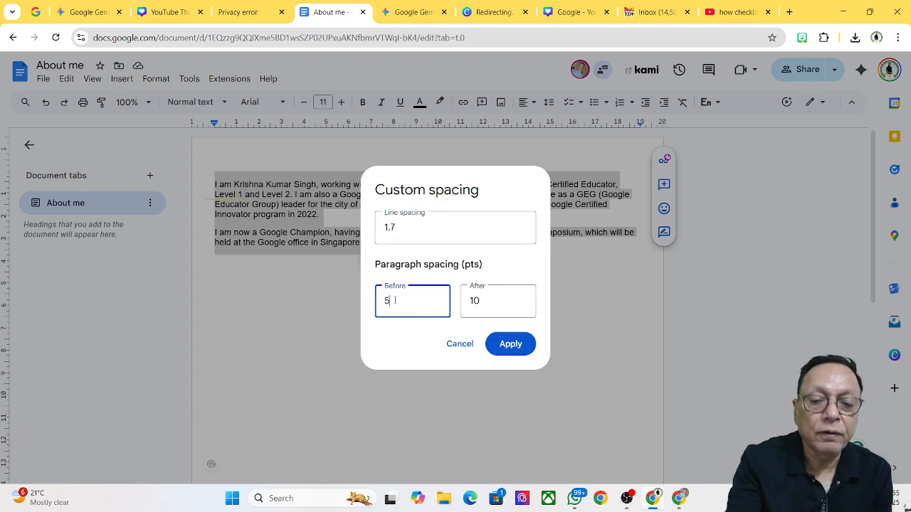
pyautogui.click(483, 301)
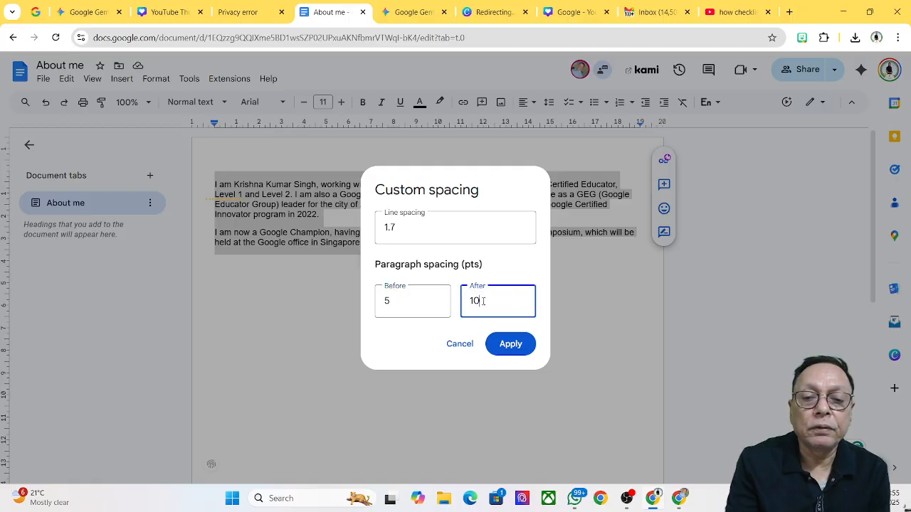
pyautogui.press('BackSpace')
pyautogui.press('BackSpace')
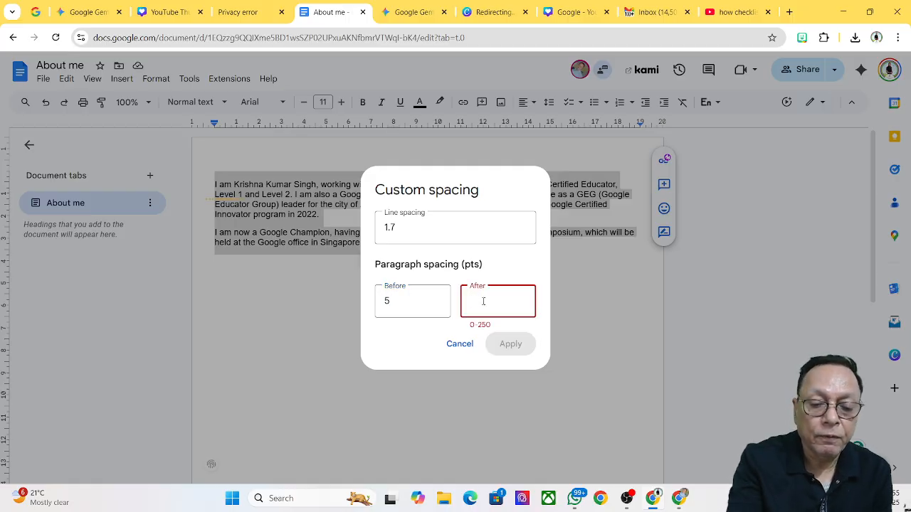
pyautogui.write('5')
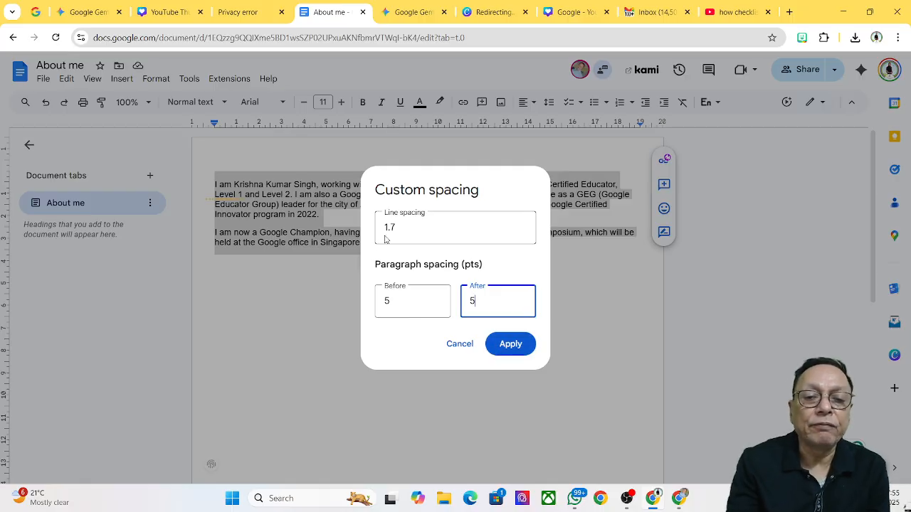
pyautogui.click(510, 345)
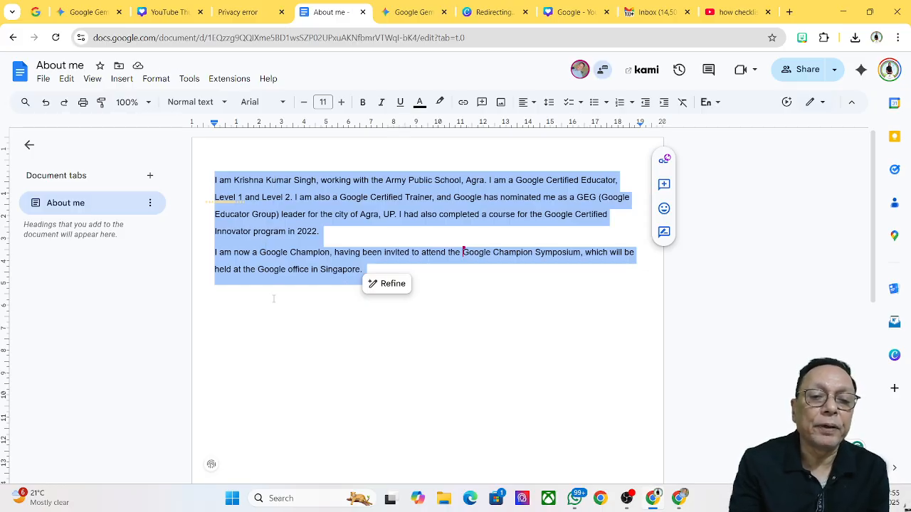
# Step: Remove the space before and after both paragraphs and set their line spacing to Single
pyautogui.click(549, 103)
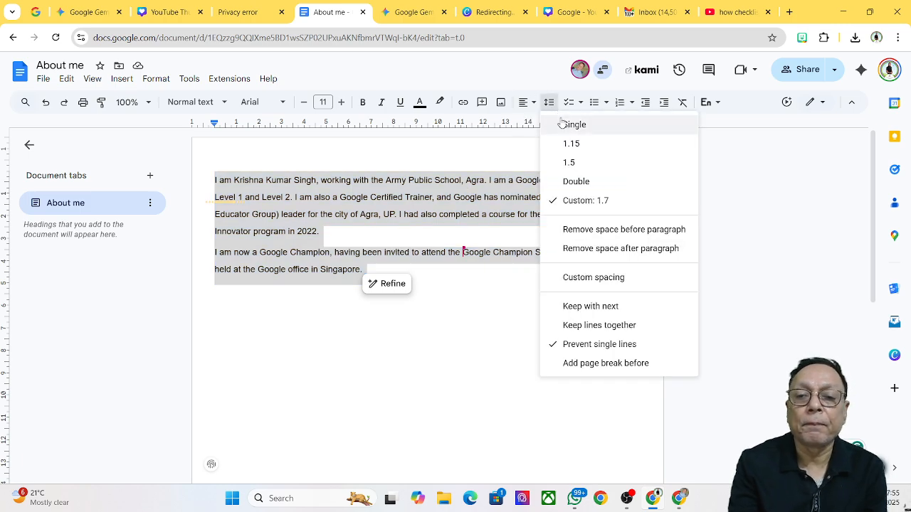
pyautogui.click(575, 233)
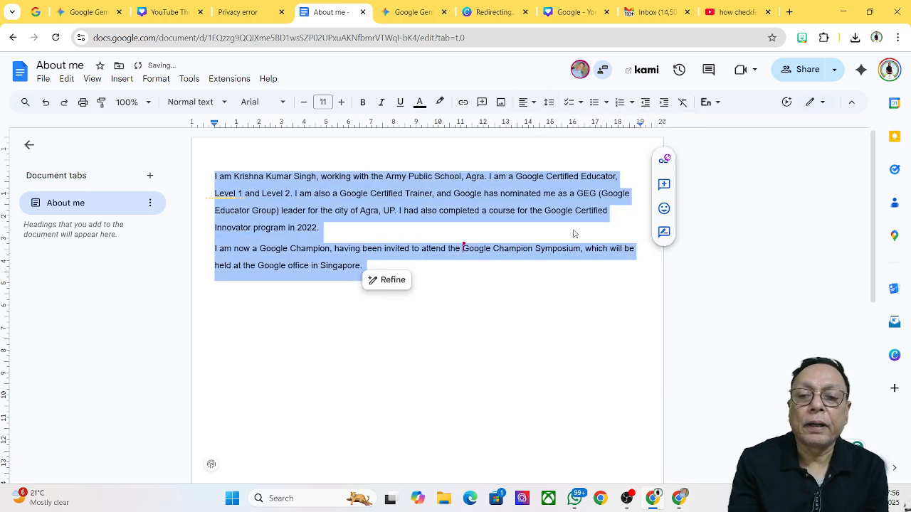
pyautogui.click(549, 103)
pyautogui.click(578, 249)
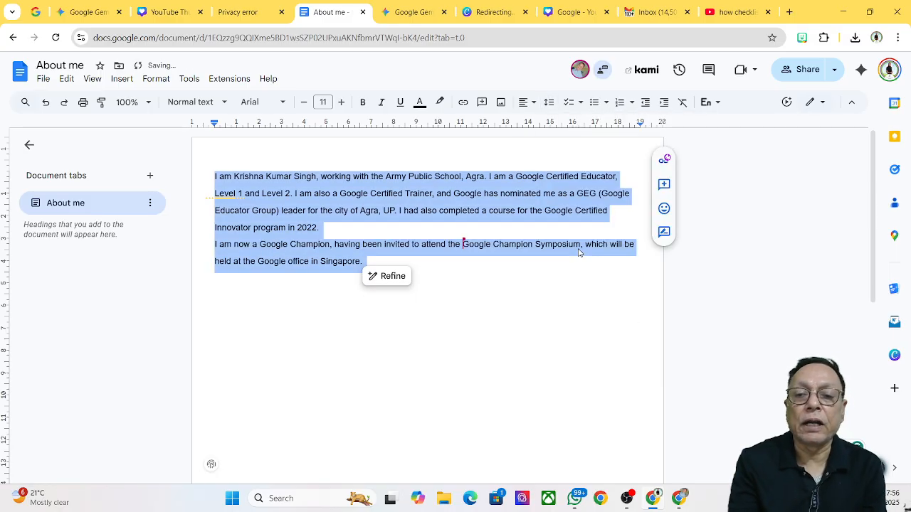
pyautogui.click(549, 104)
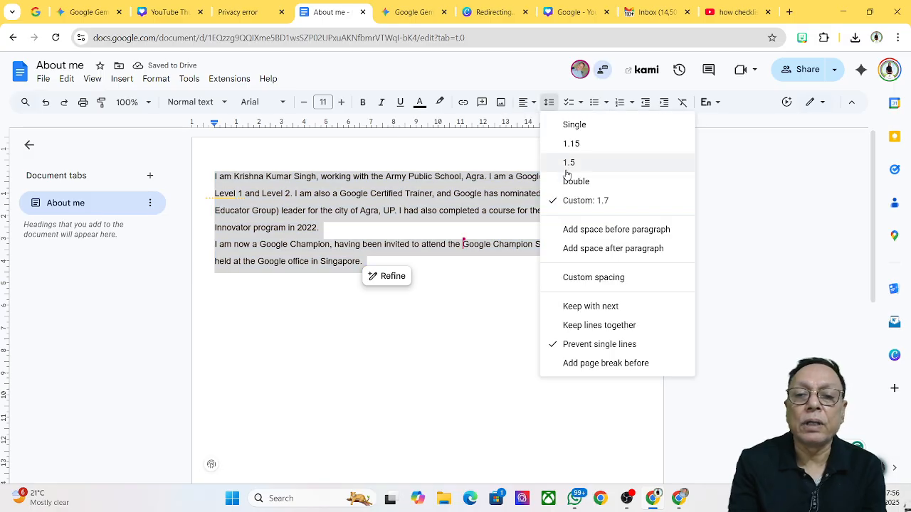
pyautogui.click(580, 131)
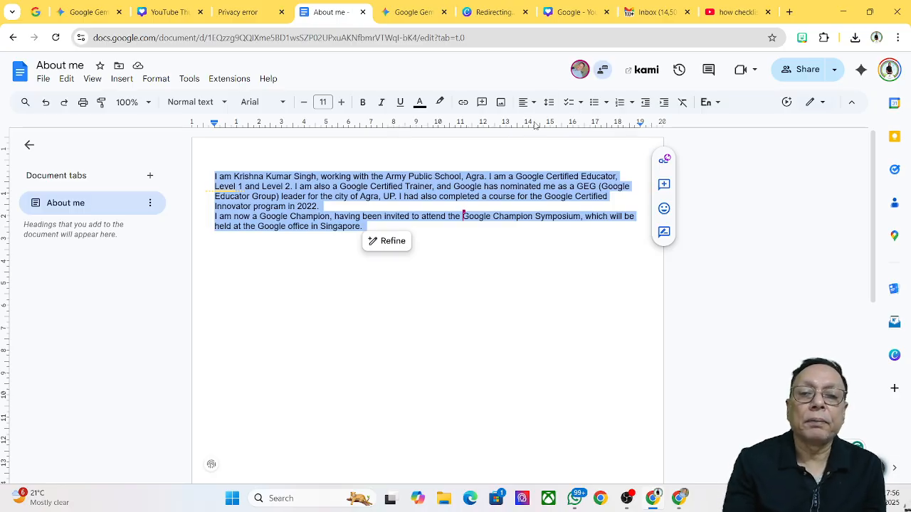
# Step: Add space before and after both selected paragraphs
pyautogui.click(550, 104)
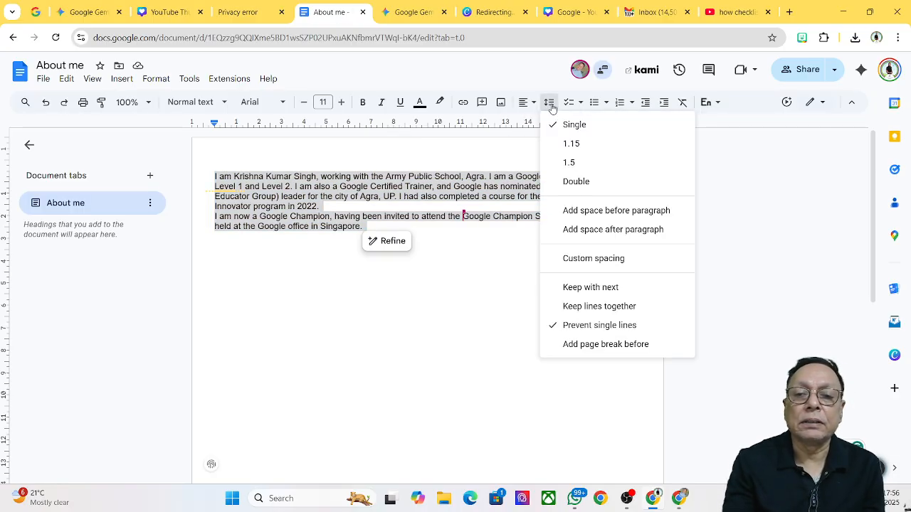
pyautogui.click(594, 213)
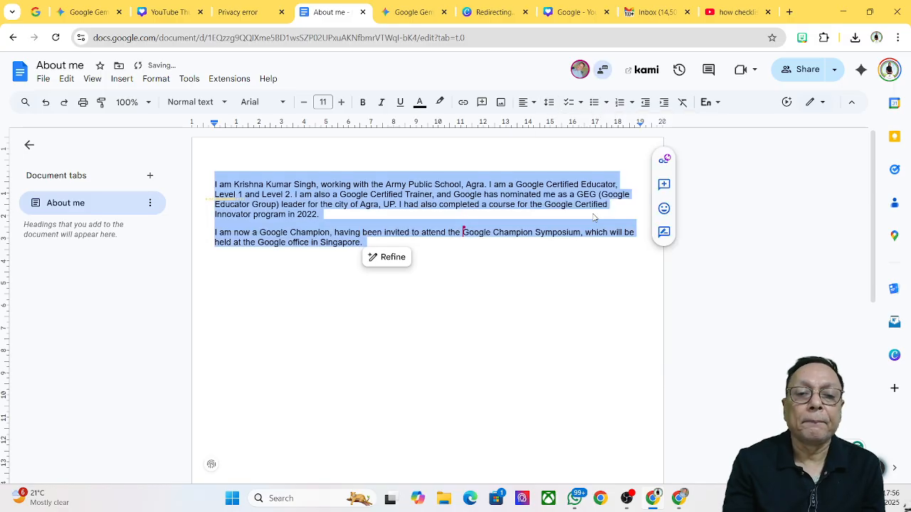
pyautogui.click(549, 102)
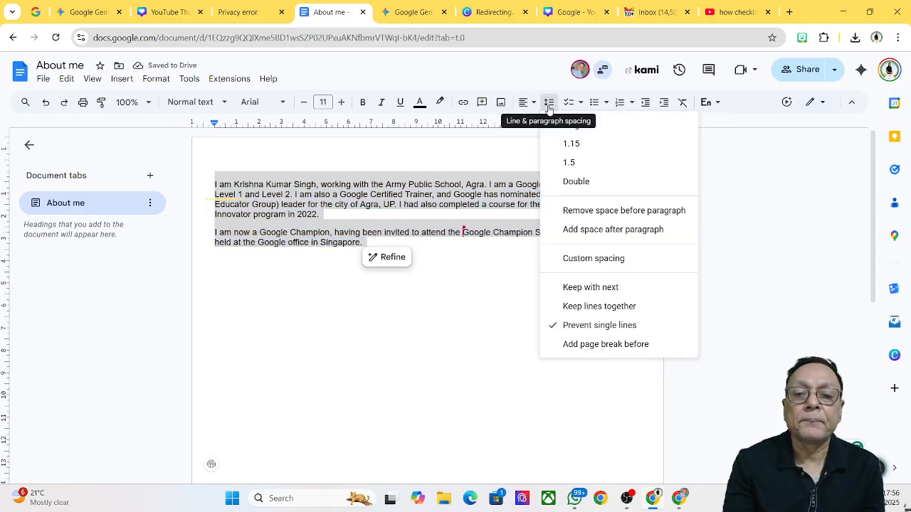
pyautogui.click(571, 230)
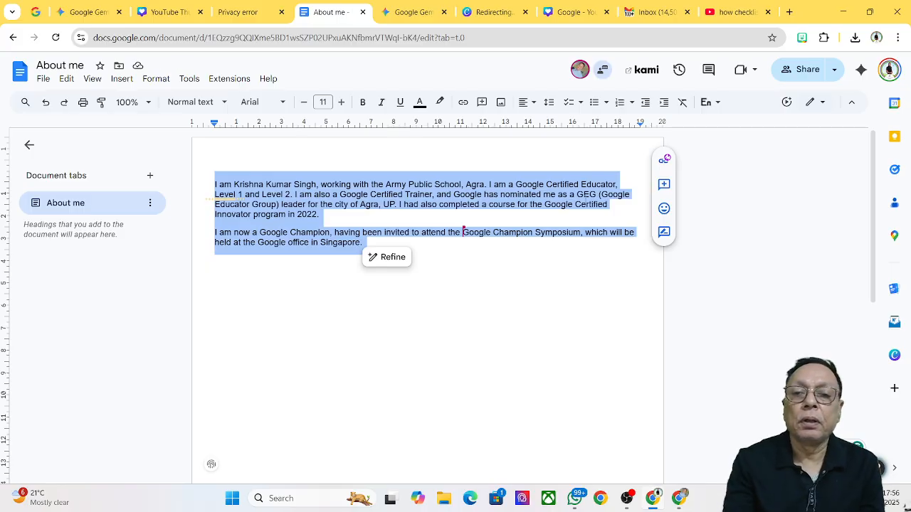
# Step: Turn both paragraphs into a checklist and check off the item starting "I am now a Google Champion"
pyautogui.click(569, 103)
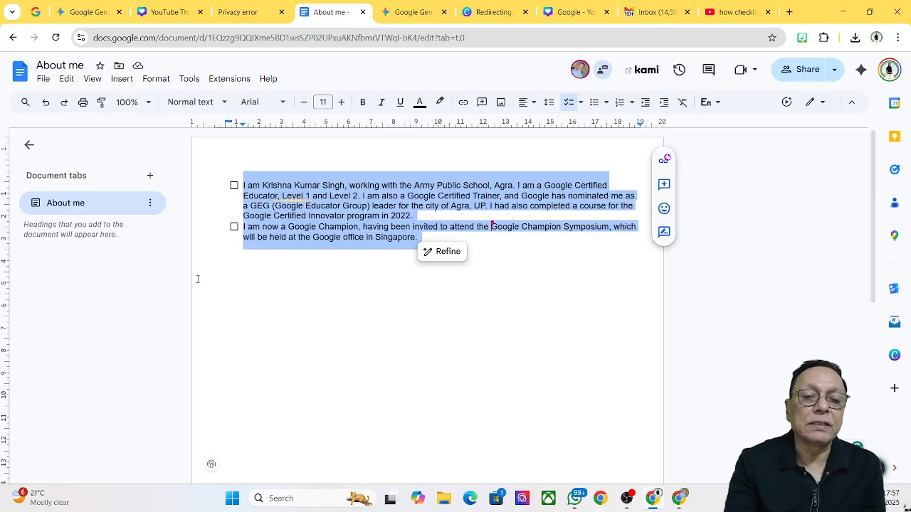
pyautogui.click(249, 326)
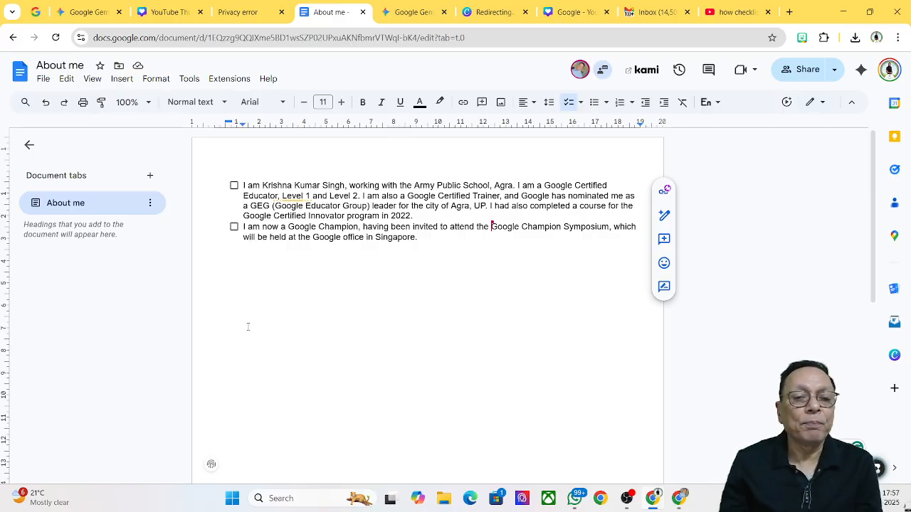
pyautogui.click(234, 227)
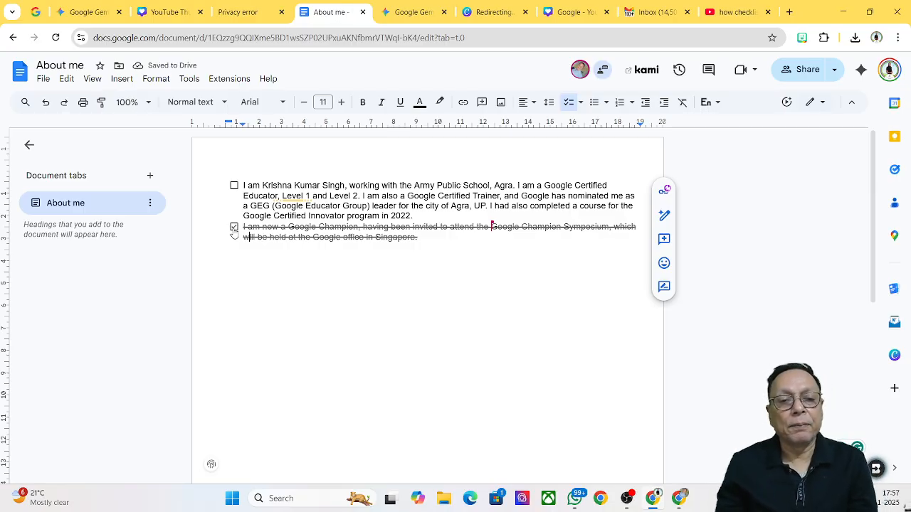
# Step: Uncheck the second checklist item and remove the checklist formatting from both paragraphs
pyautogui.click(234, 227)
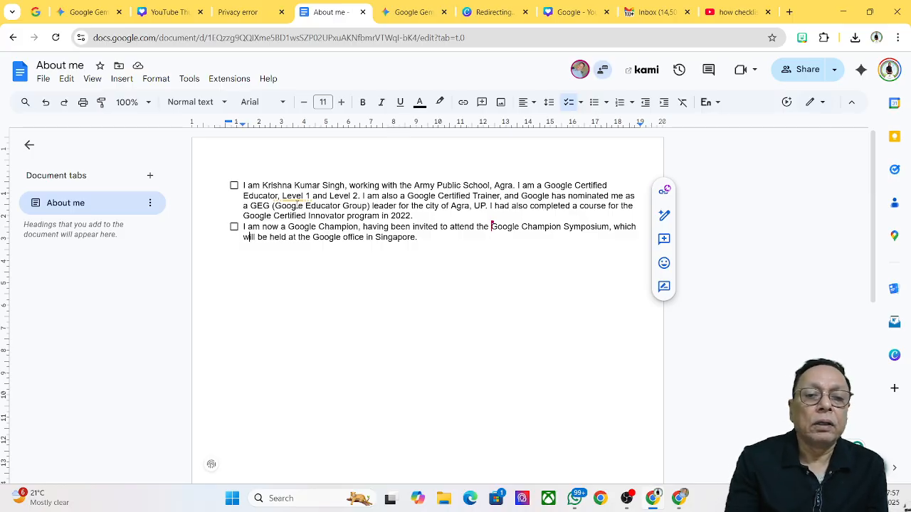
pyautogui.click(570, 103)
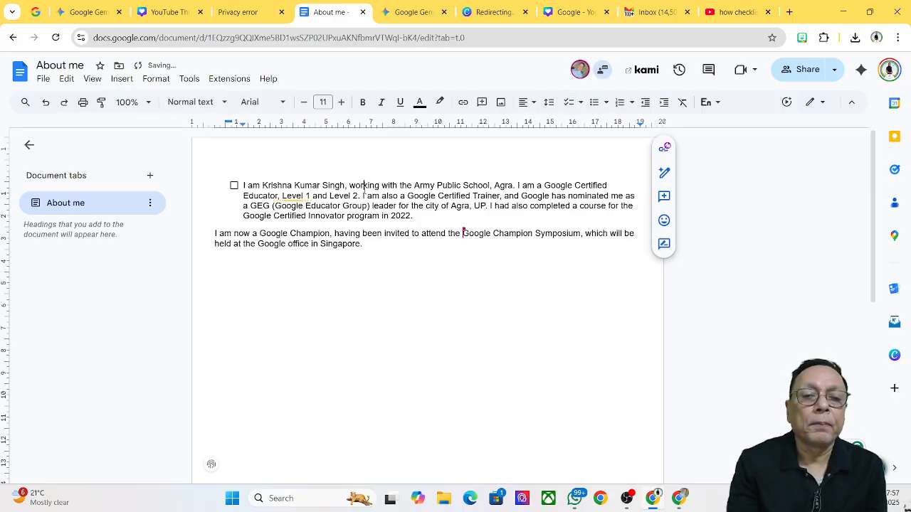
pyautogui.click(570, 102)
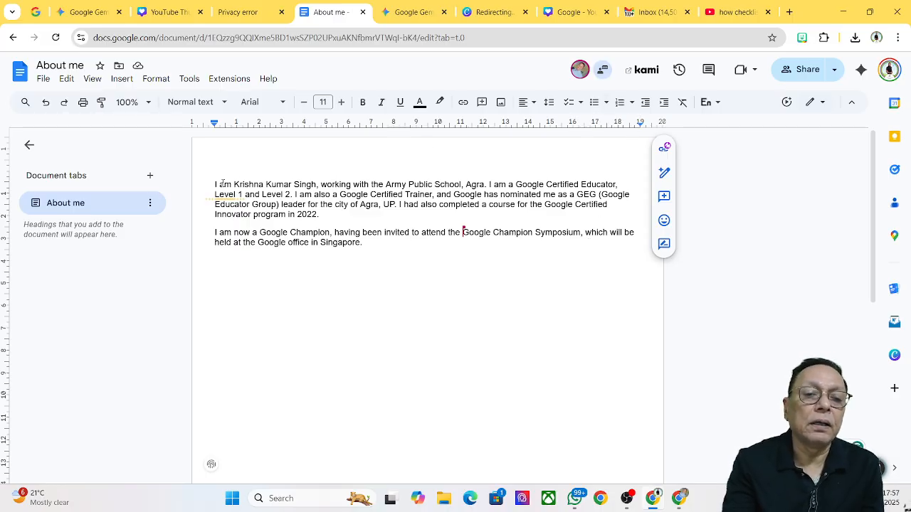
# Step: Apply a bulleted list to both paragraphs, then remove the bullets again
pyautogui.moveTo(213, 183); pyautogui.dragTo(384, 269)
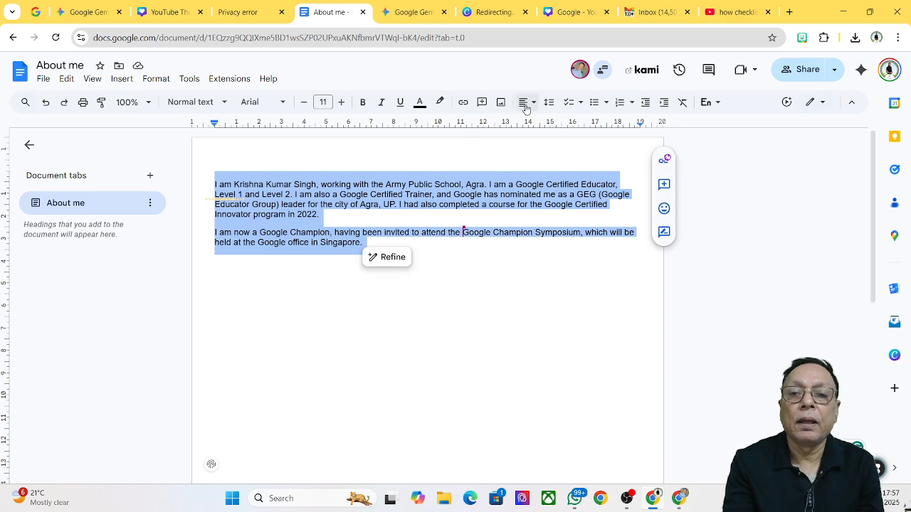
pyautogui.click(592, 104)
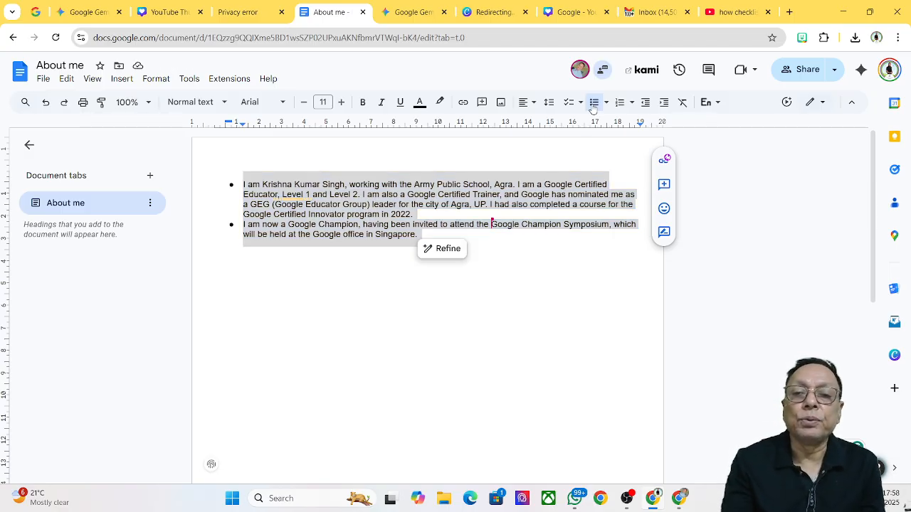
pyautogui.click(594, 104)
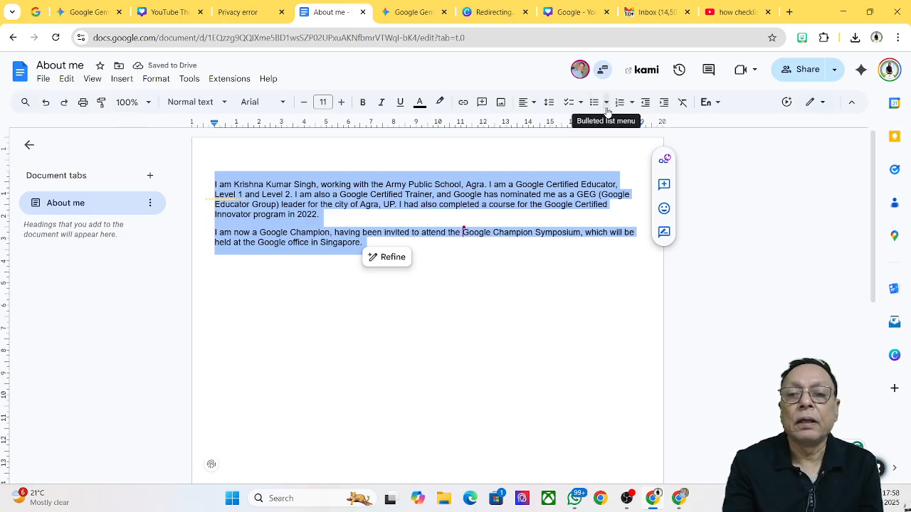
# Step: Apply a numbered list to both paragraphs, look at the numbering styles, and remove the numbering
pyautogui.click(619, 104)
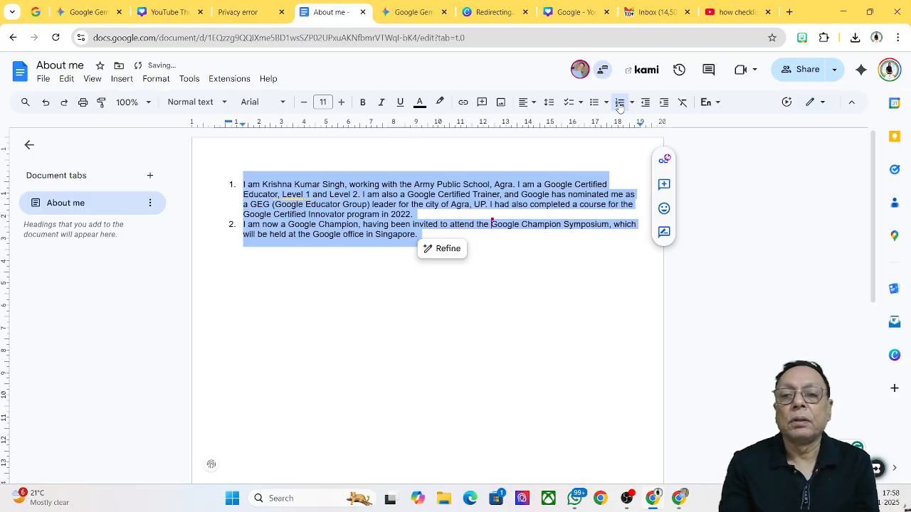
pyautogui.click(632, 103)
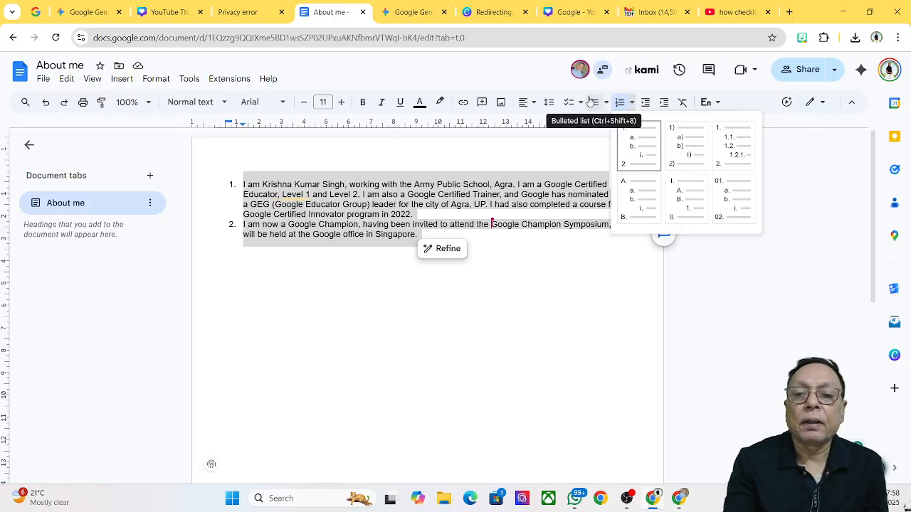
pyautogui.click(620, 103)
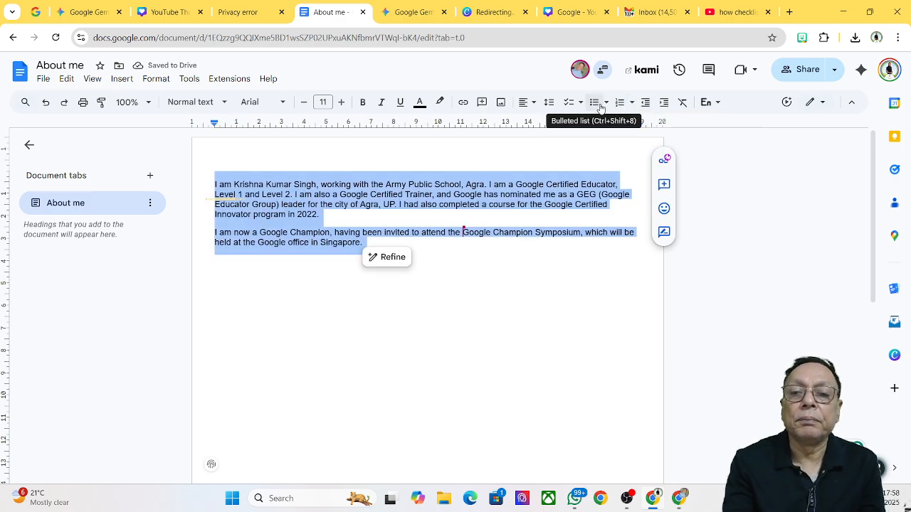
# Step: Format both paragraphs as a bulleted list, view the bullet styles, and place the cursor in the first item
pyautogui.click(600, 105)
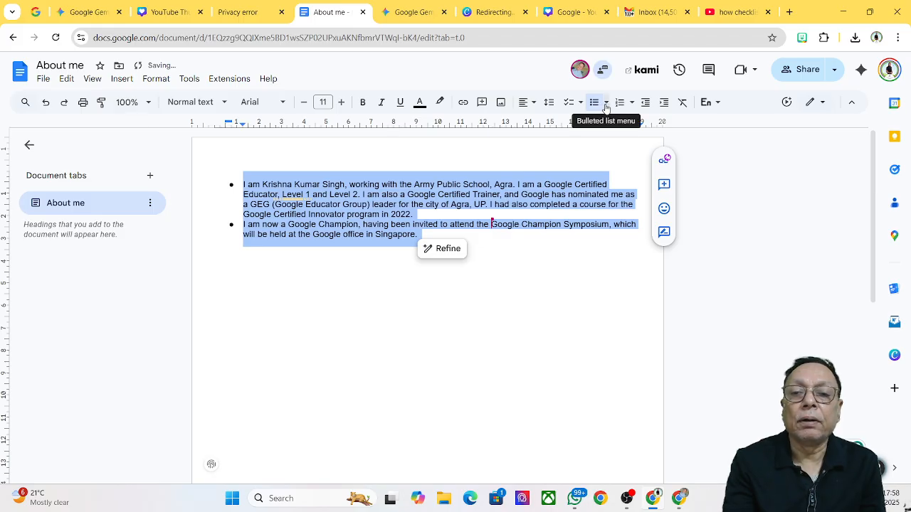
pyautogui.click(606, 103)
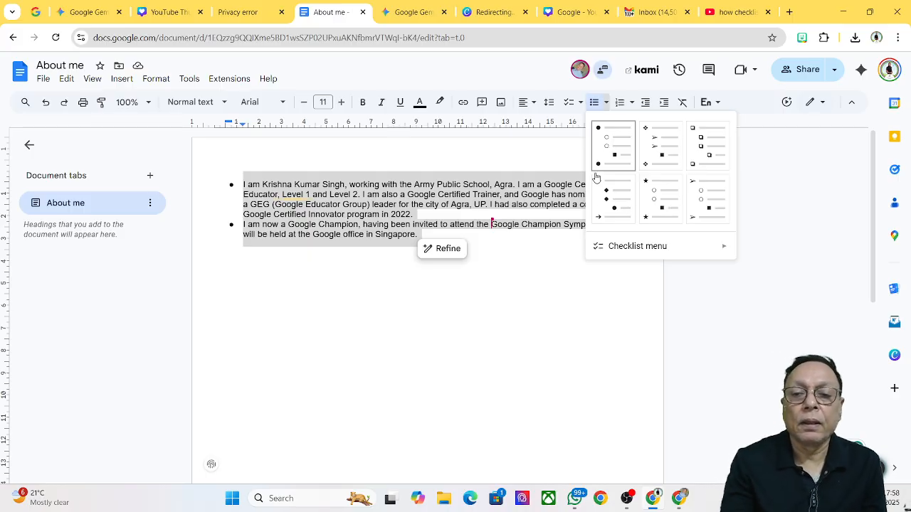
pyautogui.click(608, 280)
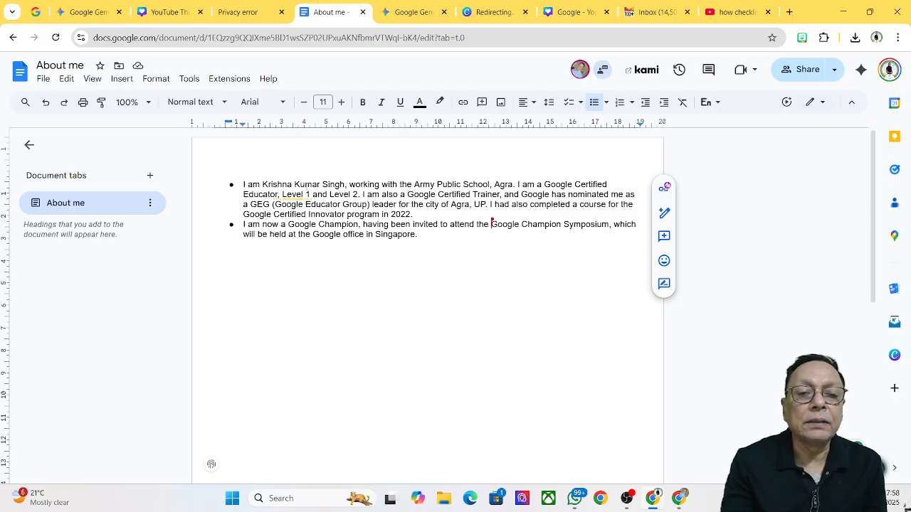
pyautogui.click(305, 184)
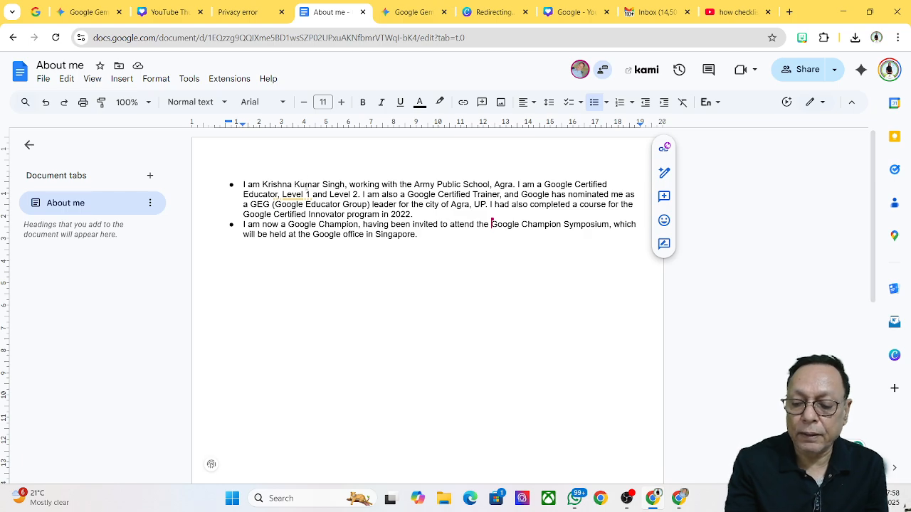
# Step: Select the entire first bulleted paragraph, clear its formatting, and deselect the text
pyautogui.moveTo(305, 184); pyautogui.dragTo(311, 184)
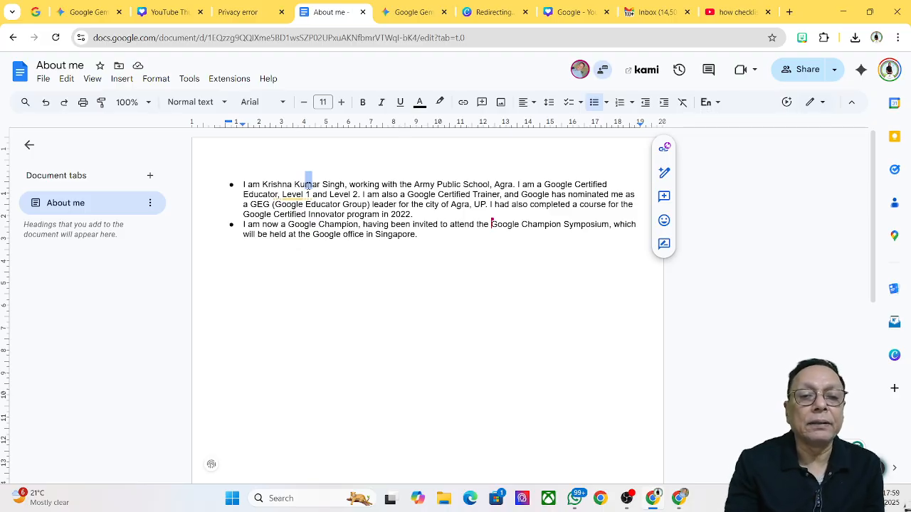
pyautogui.click(306, 184)
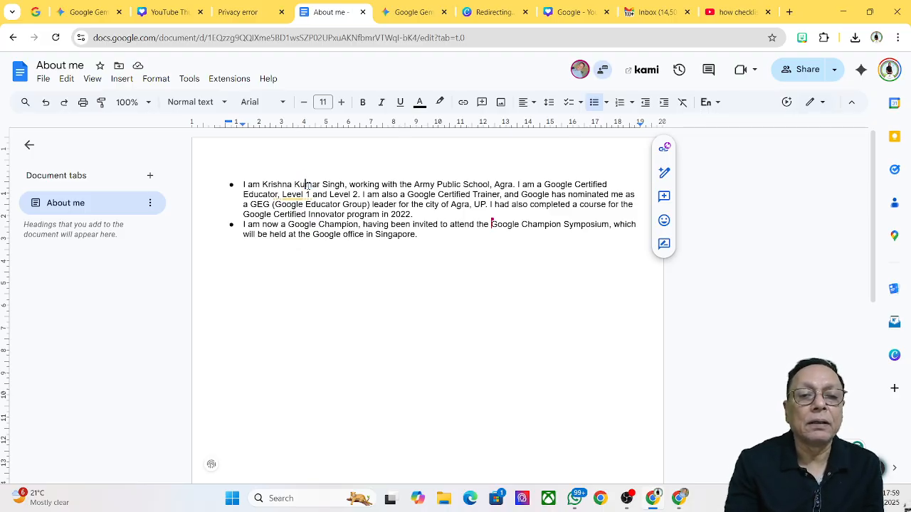
pyautogui.doubleClick(308, 185)
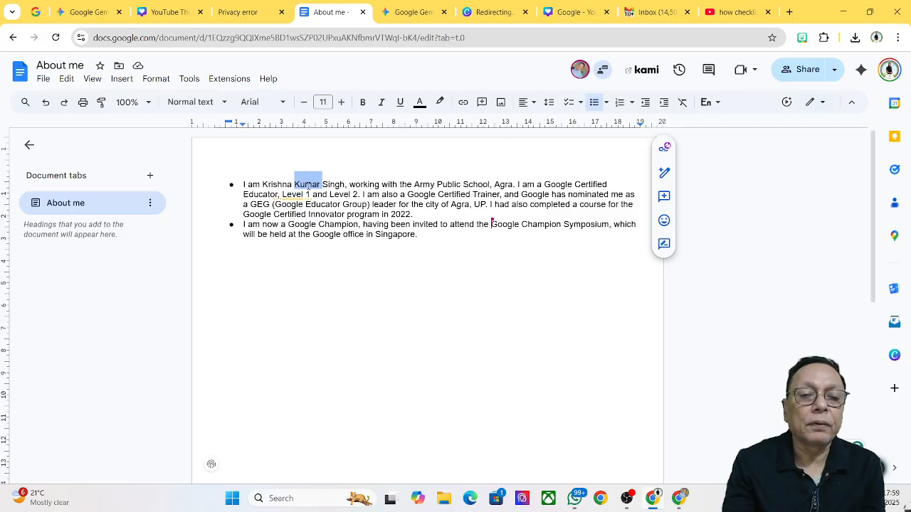
pyautogui.tripleClick(308, 185)
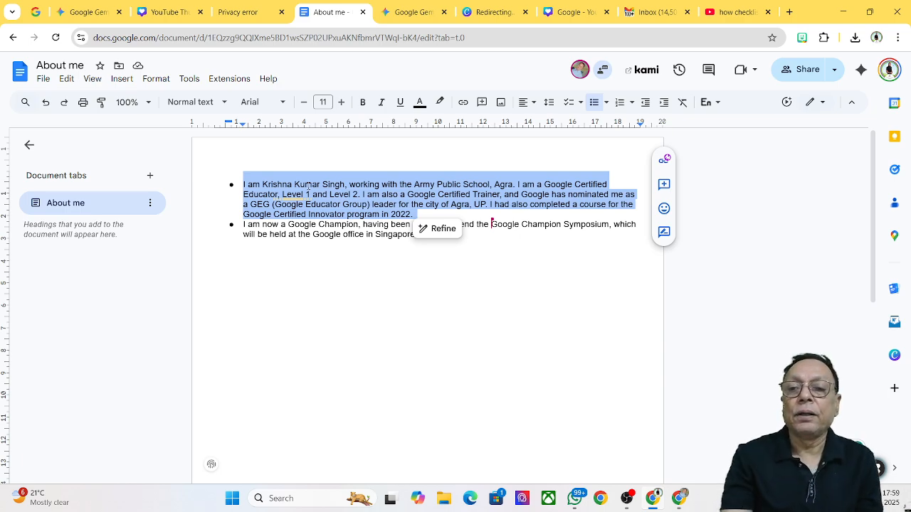
pyautogui.click(682, 104)
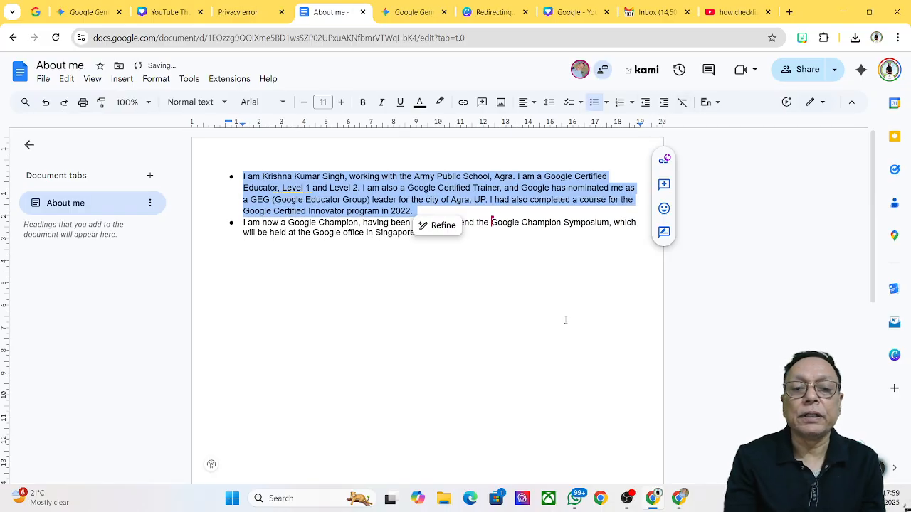
pyautogui.click(541, 333)
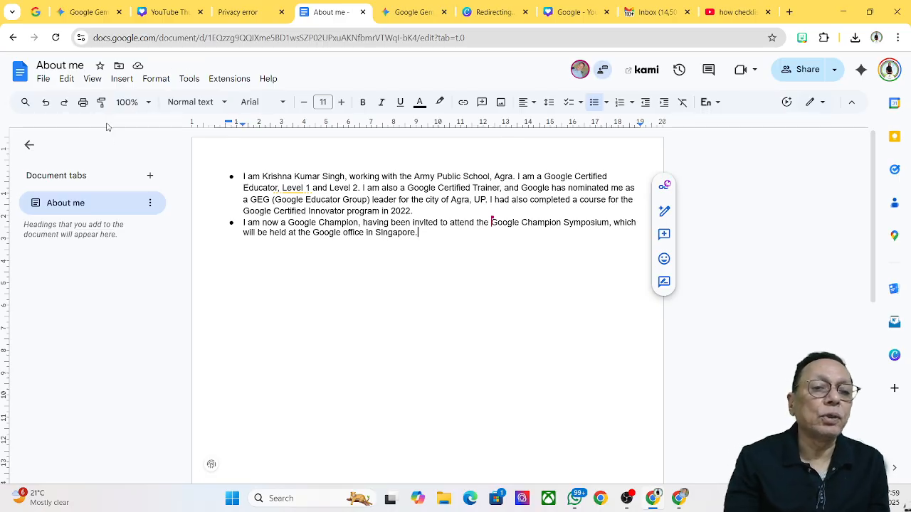
# Step: Look for the Clear formatting command among the available editing, formatting and tool commands, including with the first bulleted paragraph selected
pyautogui.click(68, 81)
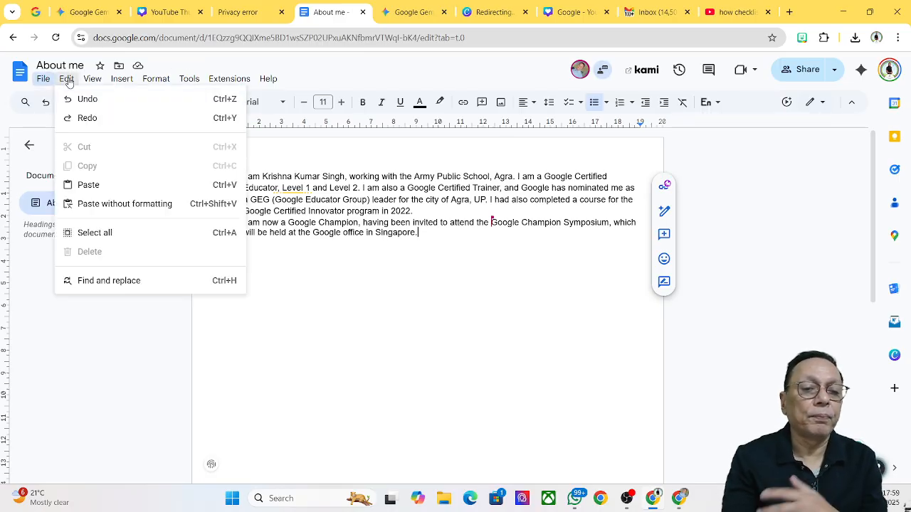
pyautogui.moveTo(90, 81)
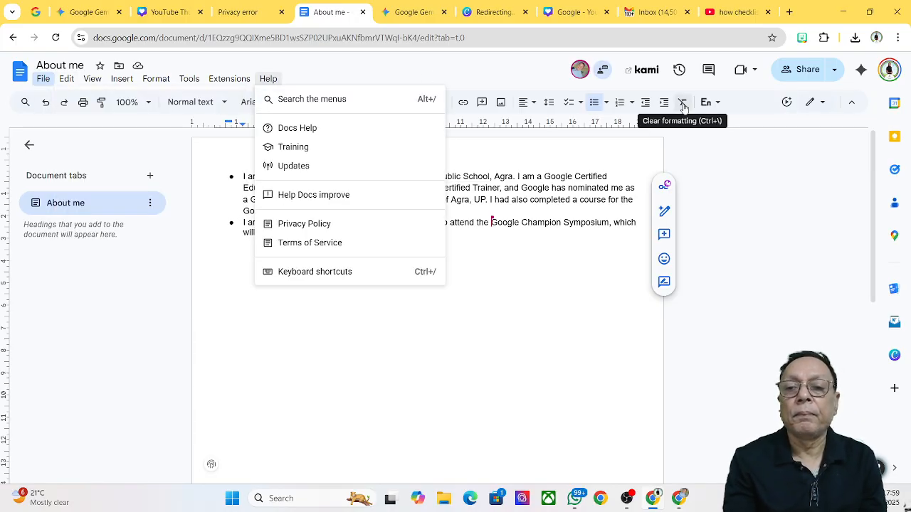
pyautogui.moveTo(191, 86)
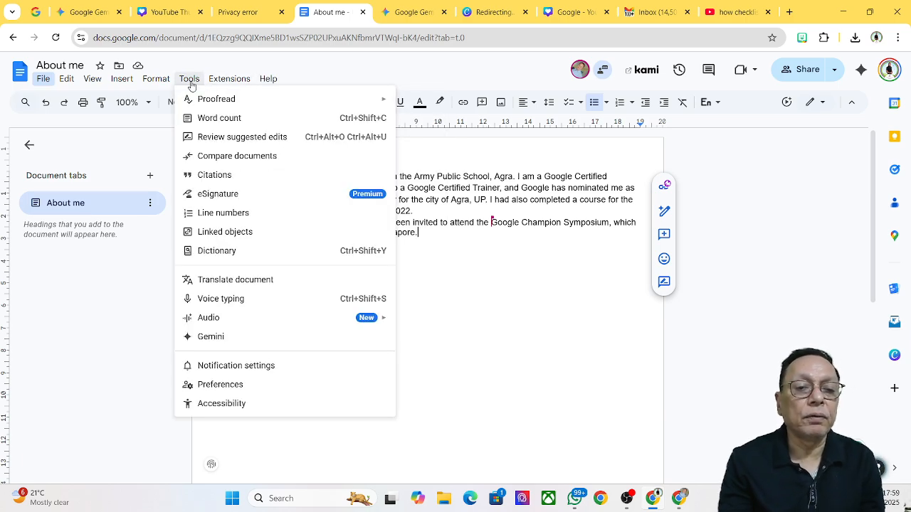
pyautogui.moveTo(162, 86)
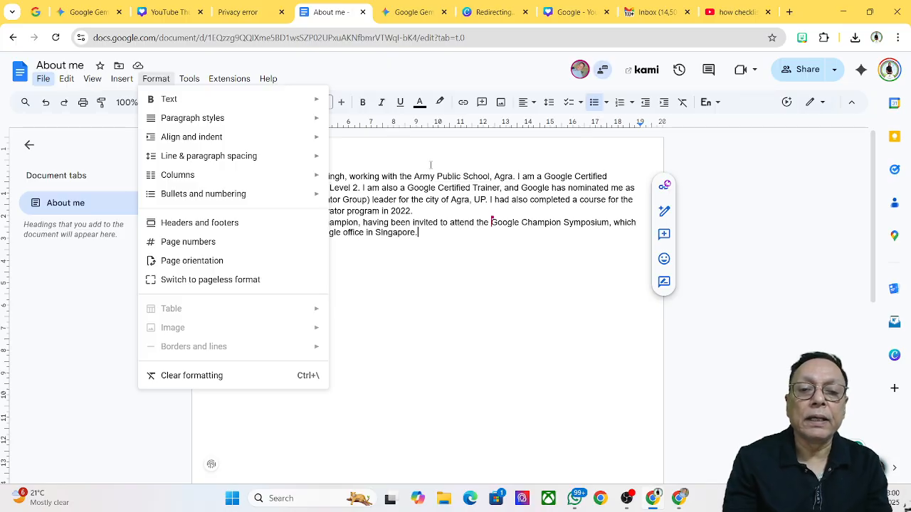
pyautogui.click(426, 173)
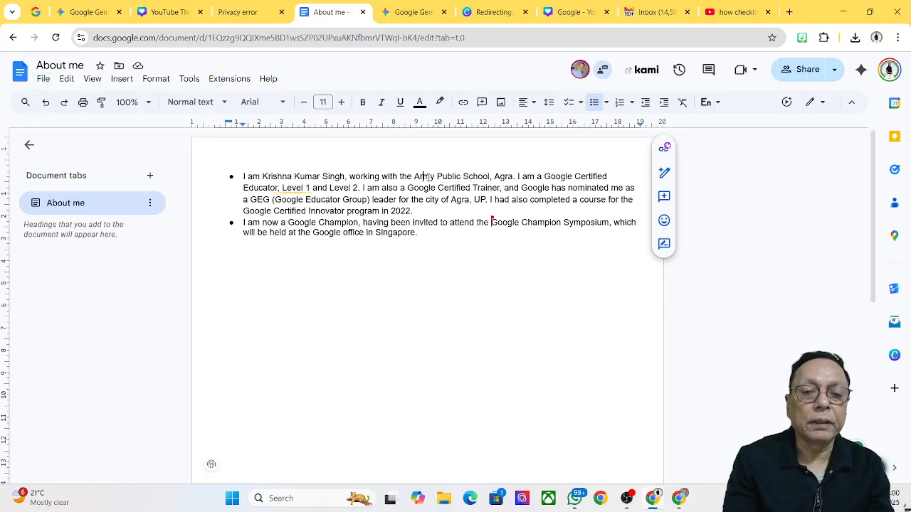
pyautogui.doubleClick(429, 177)
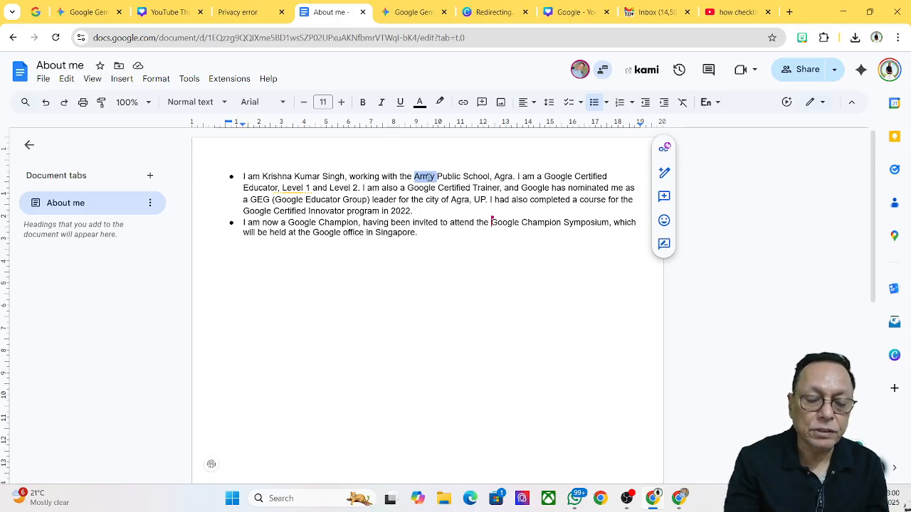
pyautogui.tripleClick(429, 177)
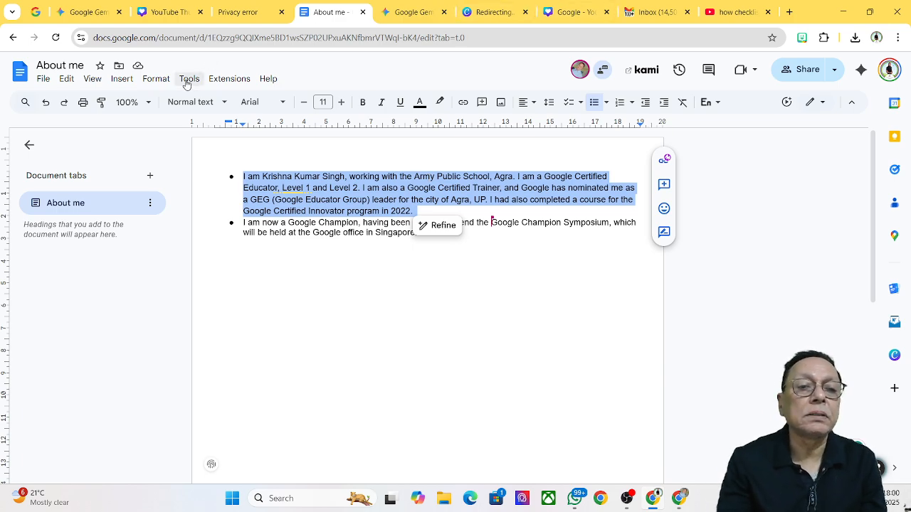
pyautogui.click(151, 84)
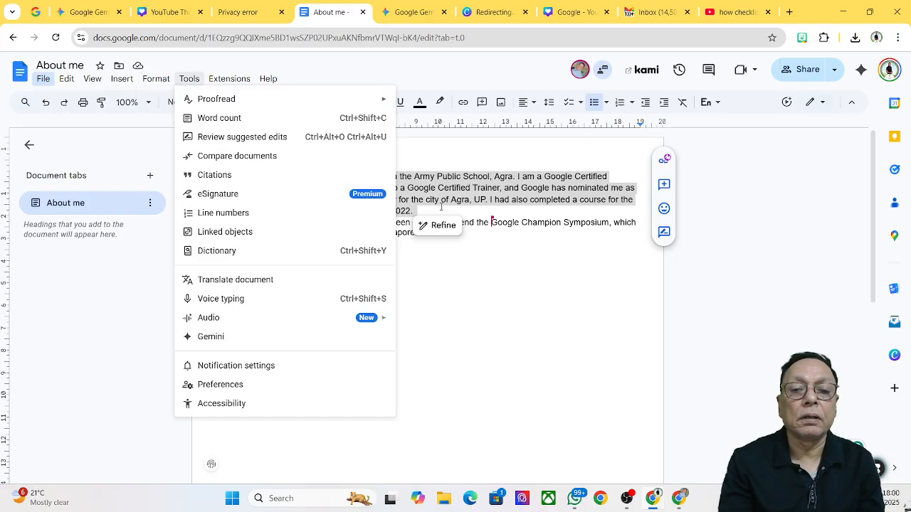
pyautogui.click(502, 281)
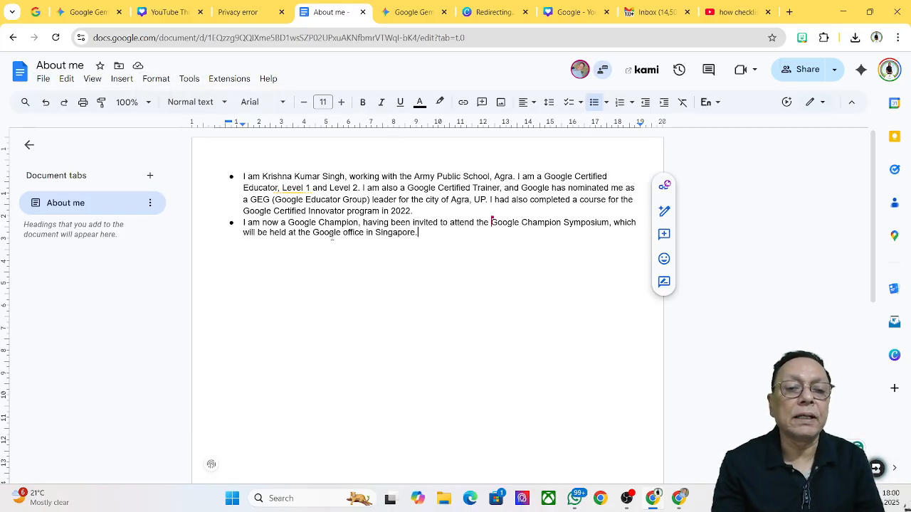
# Step: Select the whole first bulleted paragraph and change its text color to red
pyautogui.doubleClick(364, 175)
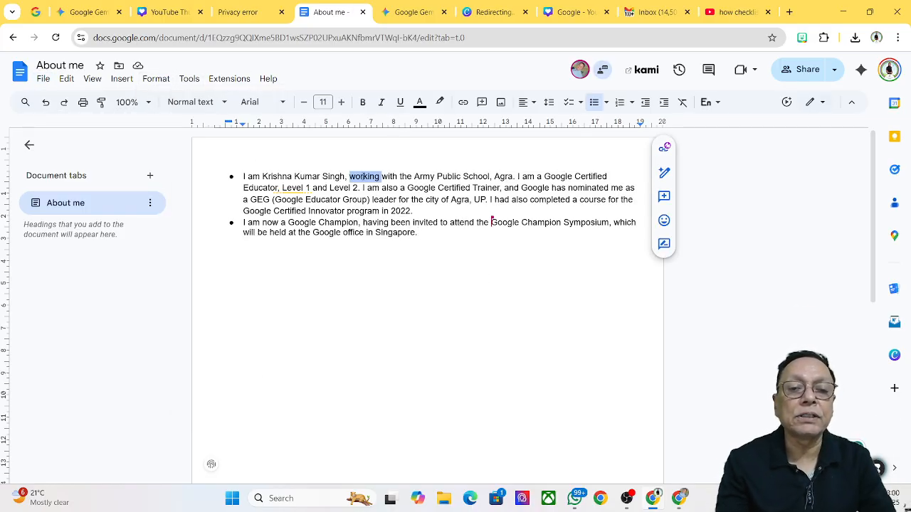
pyautogui.tripleClick(363, 177)
pyautogui.doubleClick(364, 177)
pyautogui.tripleClick(364, 177)
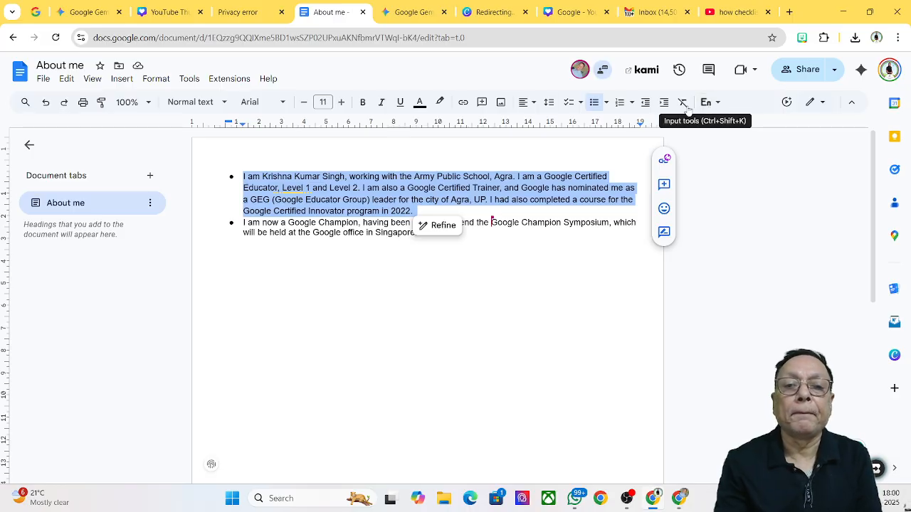
pyautogui.click(420, 106)
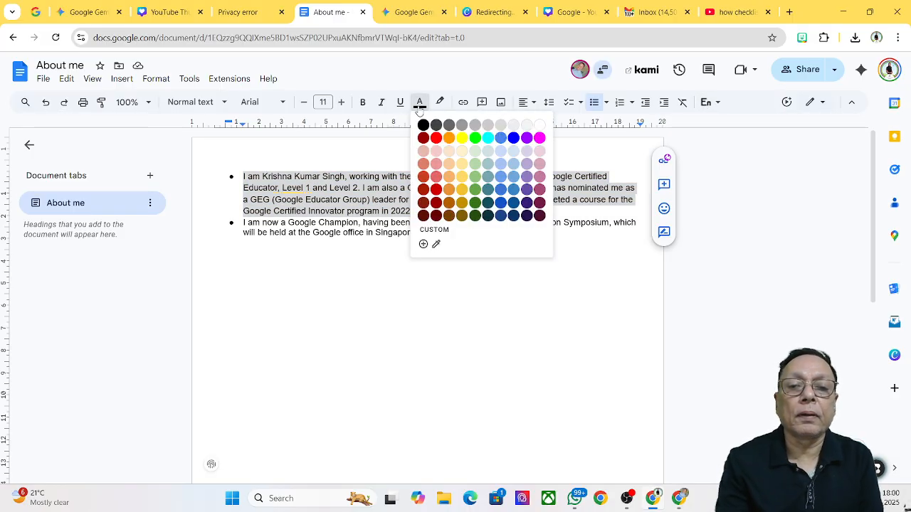
pyautogui.click(436, 138)
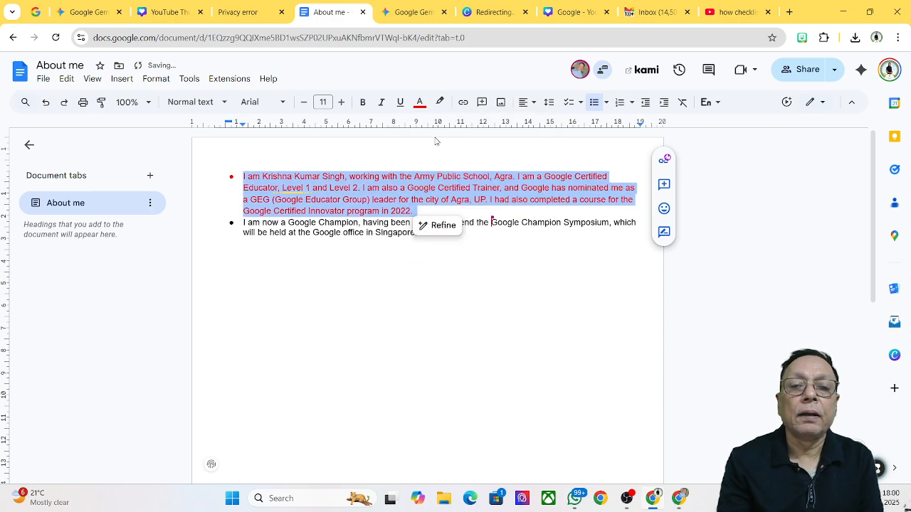
# Step: Highlight the whole first bulleted paragraph in blue, then undo the highlight
pyautogui.click(440, 103)
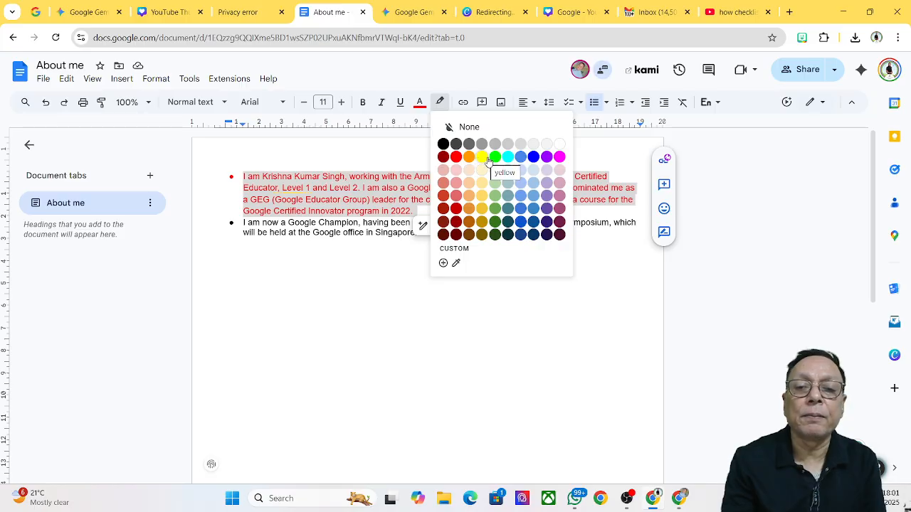
pyautogui.click(534, 158)
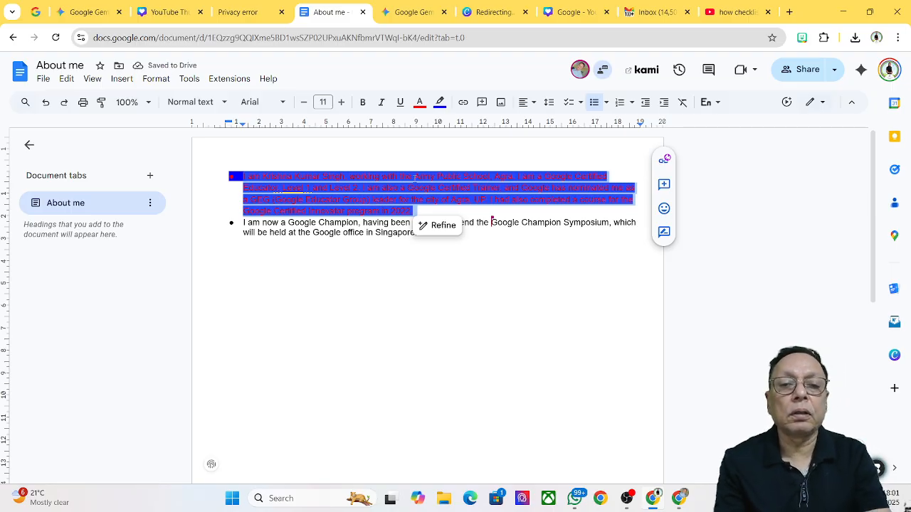
pyautogui.hotkey('ctrl', 'z')
# Step: Highlight only the words "the Army Public School, Agra." in the first bulleted paragraph in blue
pyautogui.click(400, 178)
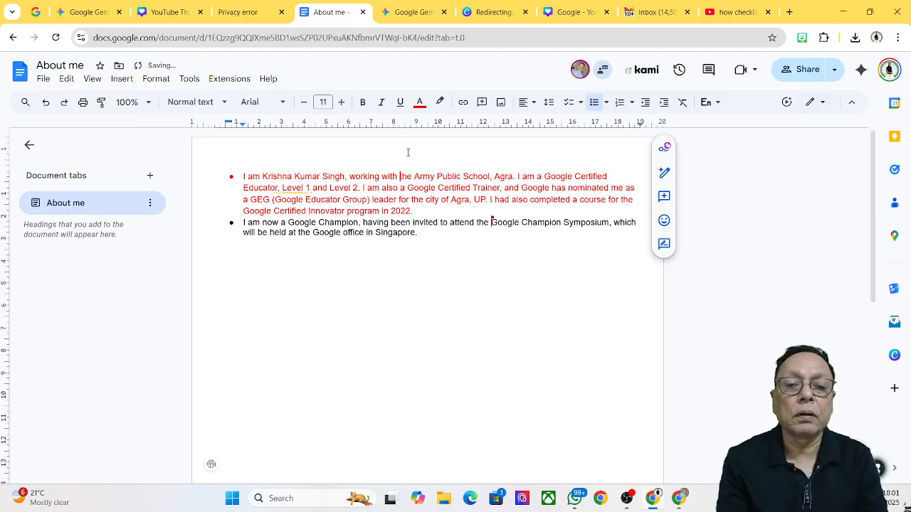
pyautogui.moveTo(400, 177); pyautogui.dragTo(516, 181)
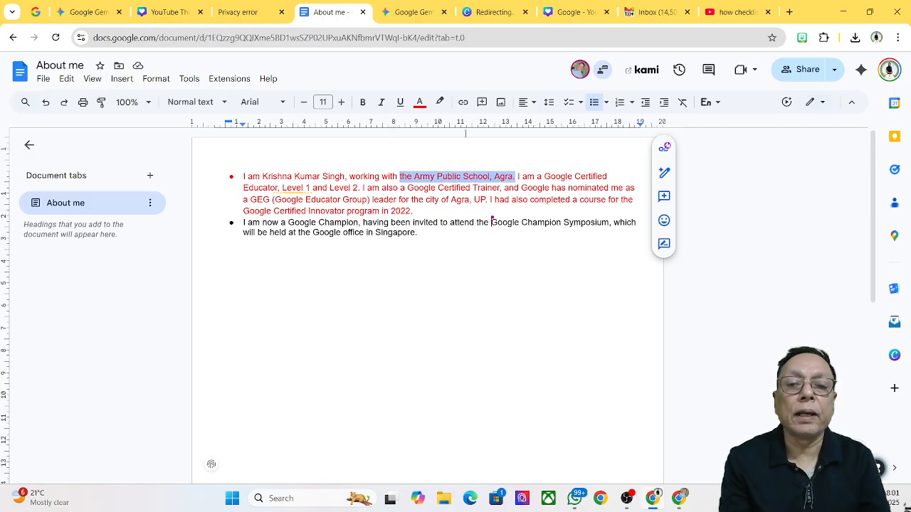
pyautogui.click(440, 101)
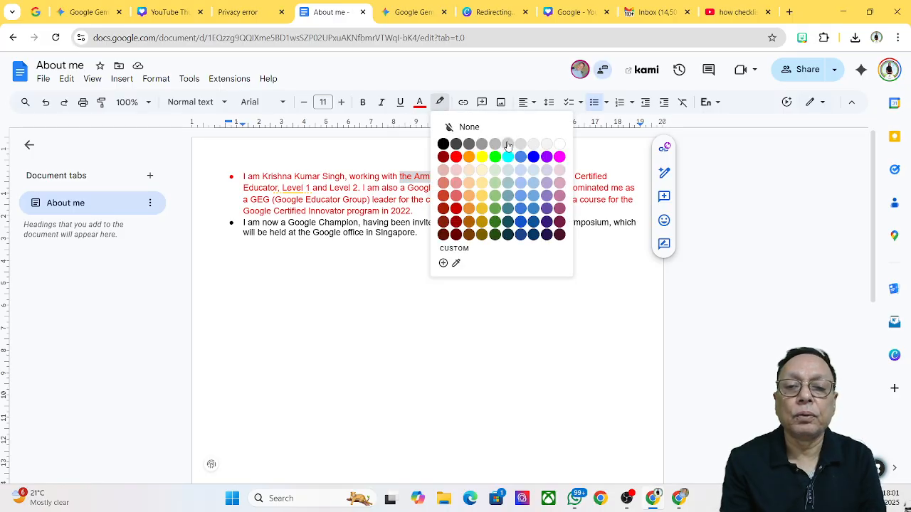
pyautogui.click(535, 157)
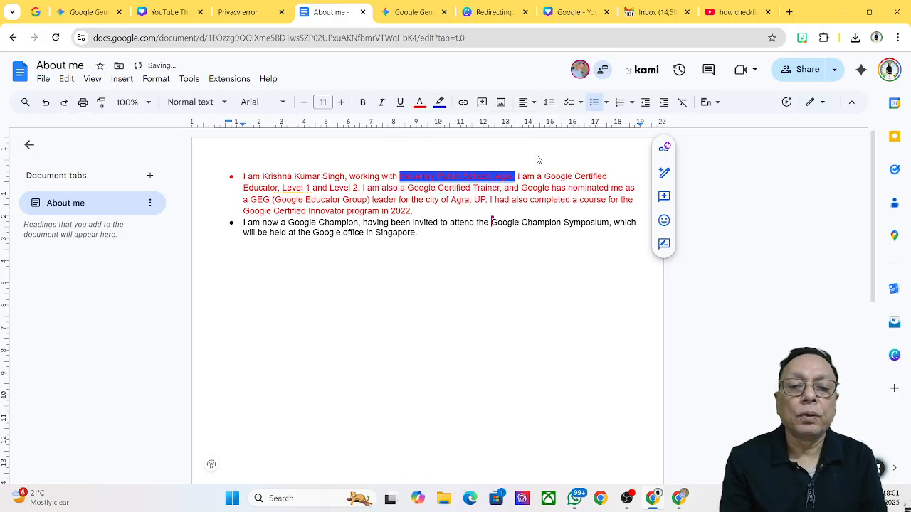
pyautogui.click(473, 278)
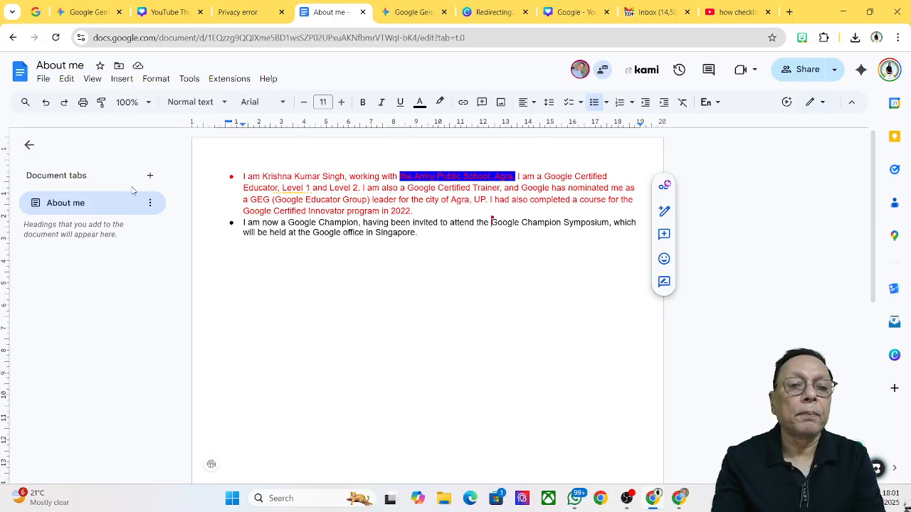
# Step: Clear the text color and highlight formatting from the entire first bulleted paragraph, then deselect it
pyautogui.moveTo(242, 179); pyautogui.dragTo(423, 211)
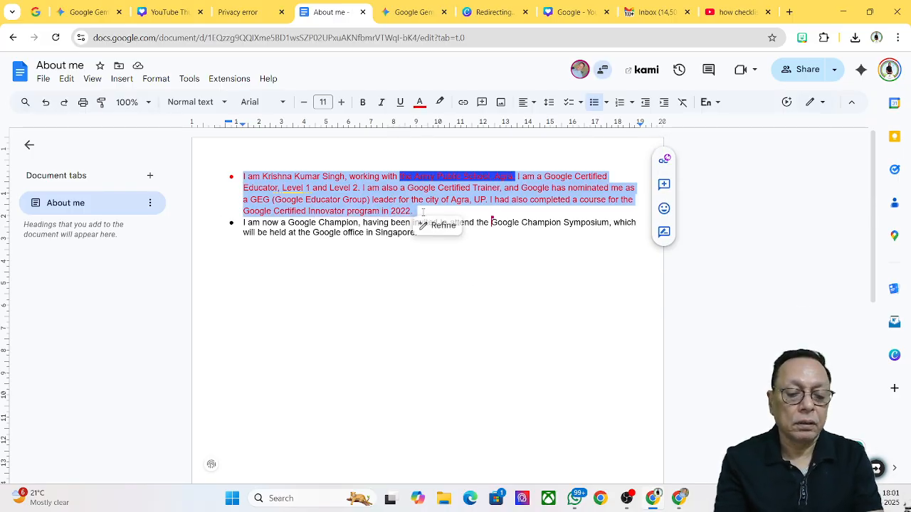
pyautogui.hotkey('ctrl', '\\')
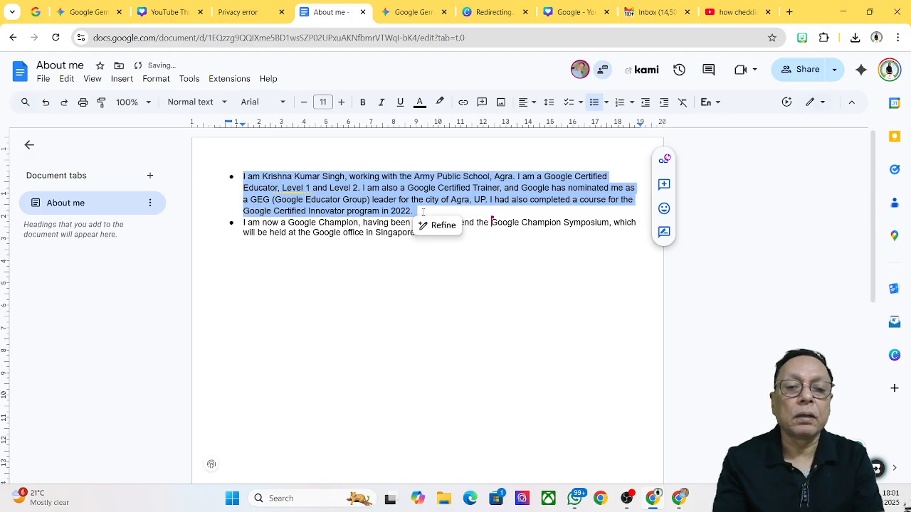
pyautogui.click(368, 285)
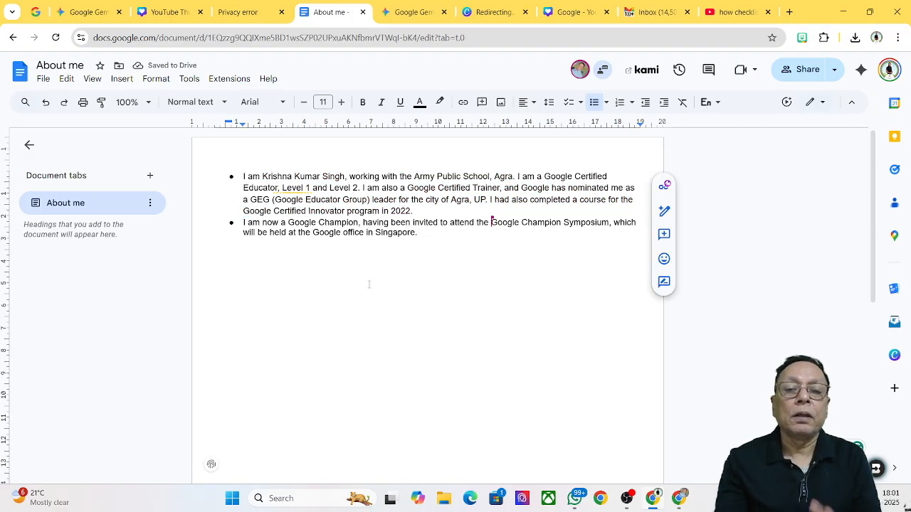